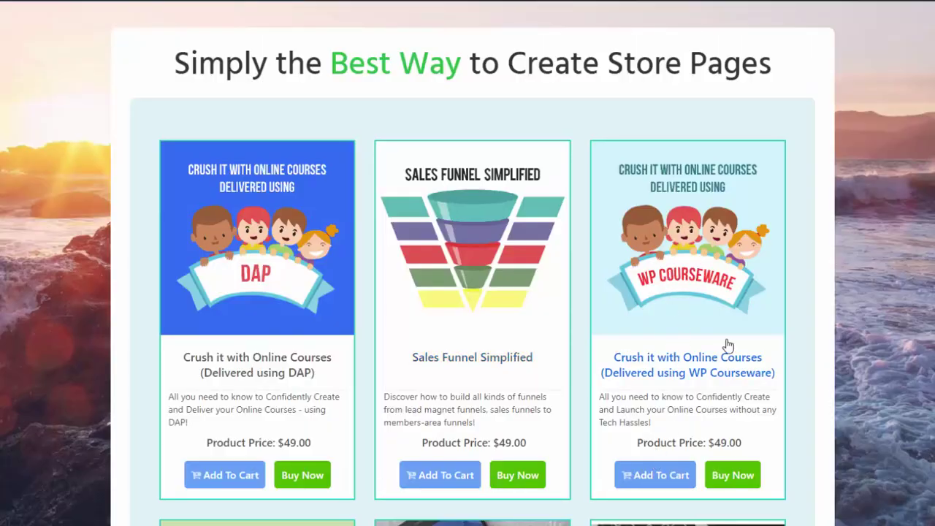
Step: Look through the sample store page's product boxes, including their prices and purchase buttons
scroll(286, 317, down, 2)
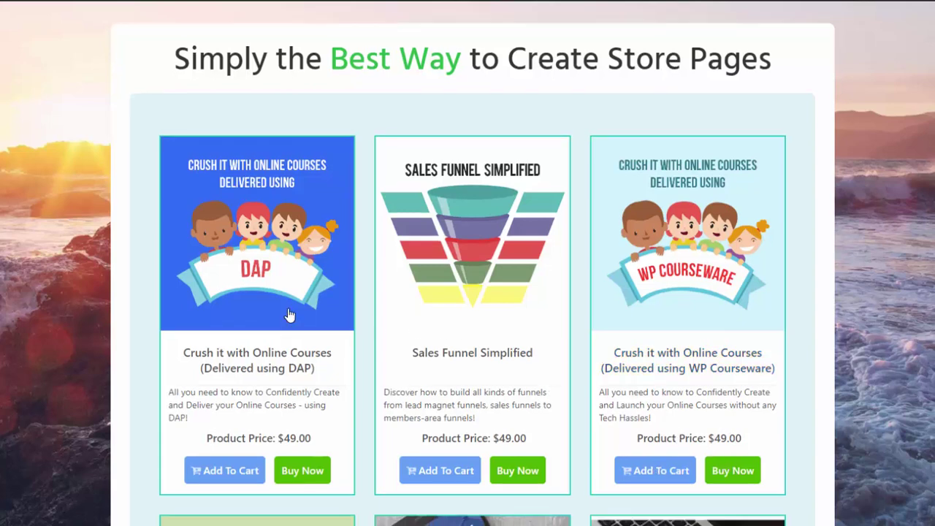
scroll(292, 309, down, 2)
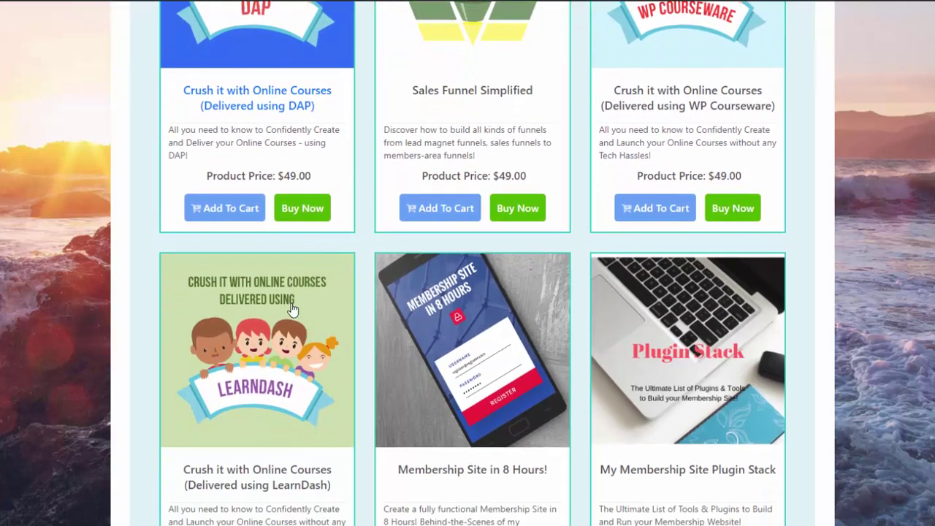
scroll(293, 309, down, 1)
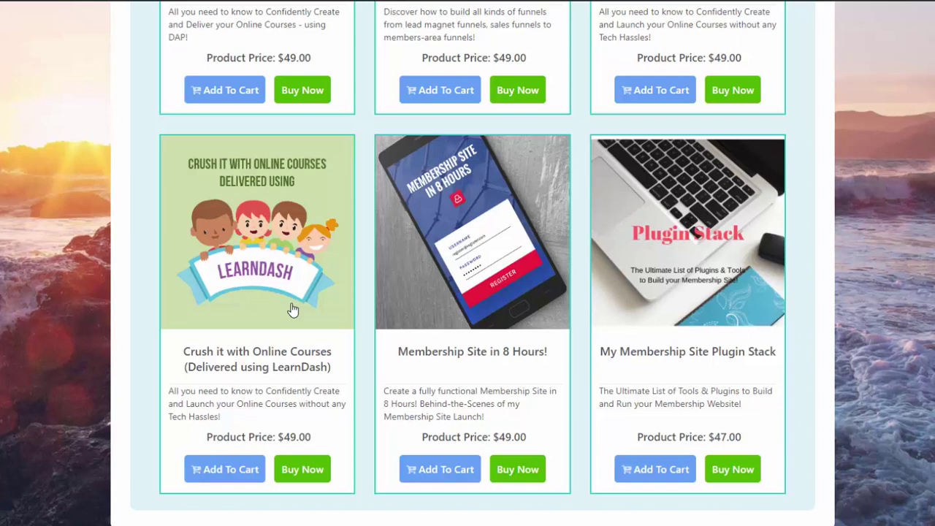
scroll(621, 269, up, 1)
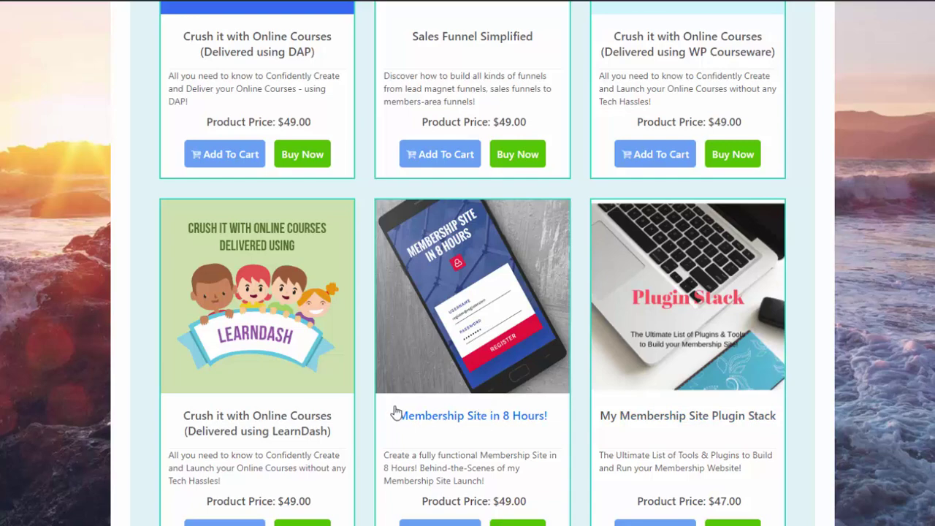
scroll(395, 409, down, 1)
scroll(395, 394, up, 5)
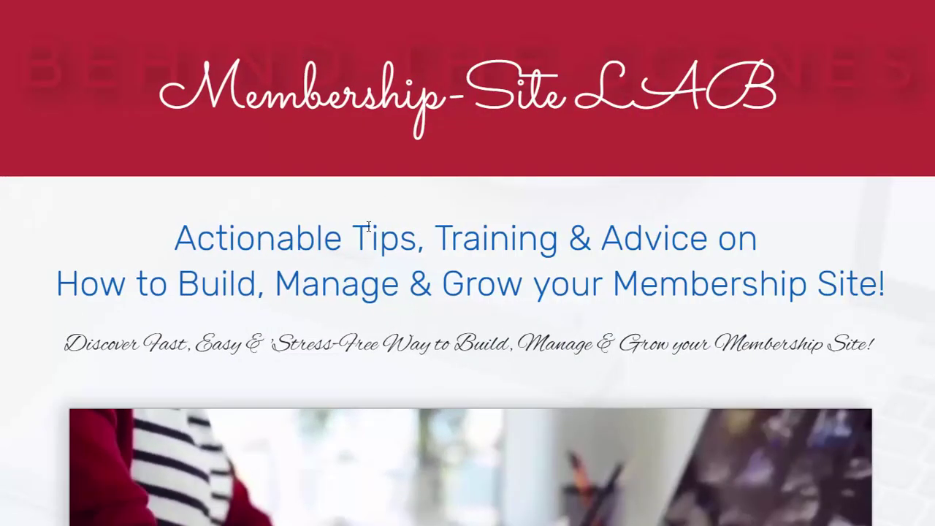
Step: Browse the Membership-Site LAB landing page and the marketer's plugin catalogue page
scroll(369, 228, down, 5)
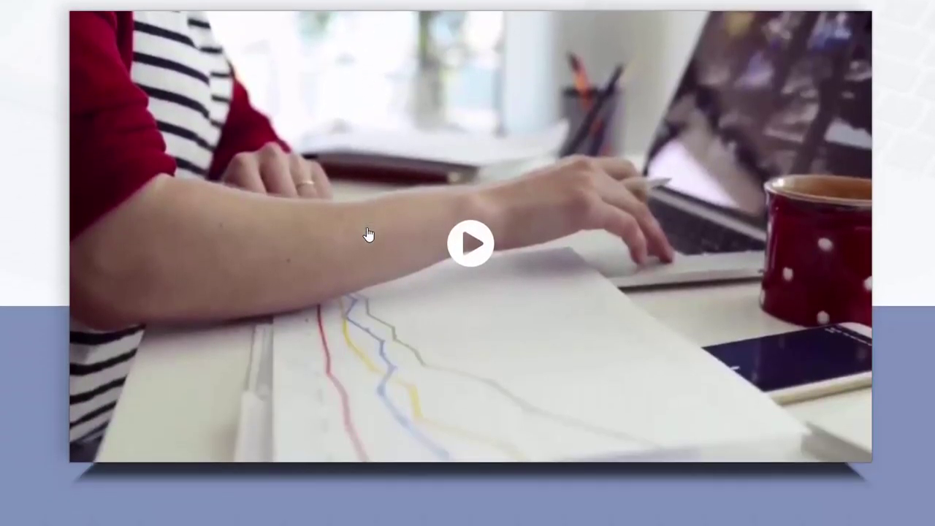
scroll(369, 234, down, 2)
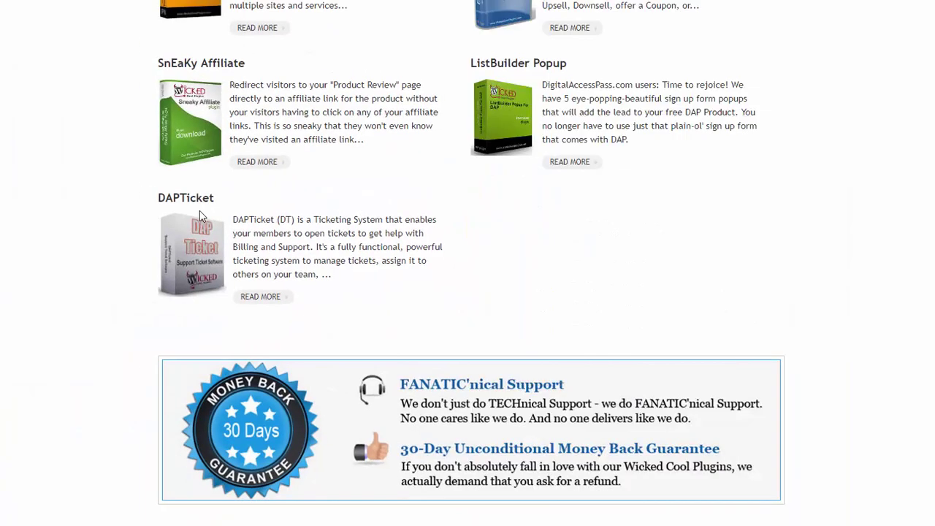
scroll(202, 216, up, 10)
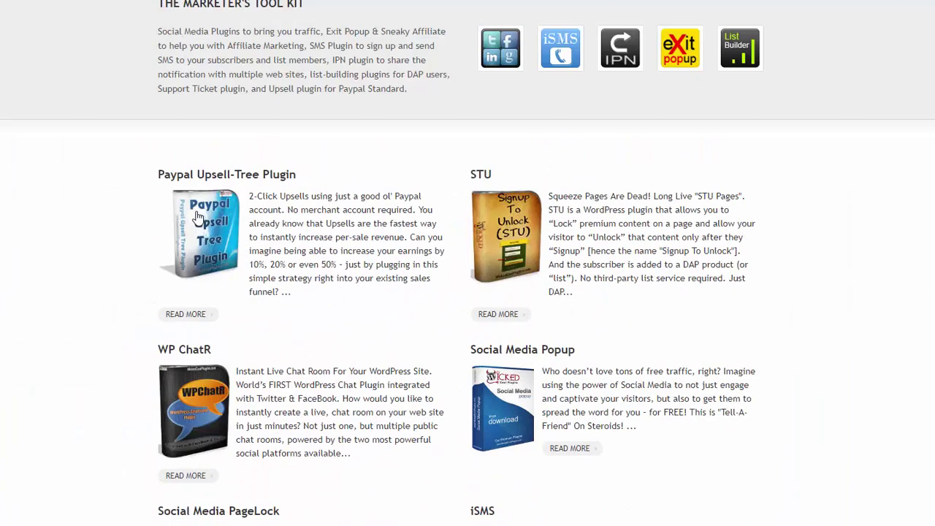
scroll(109, 217, up, 3)
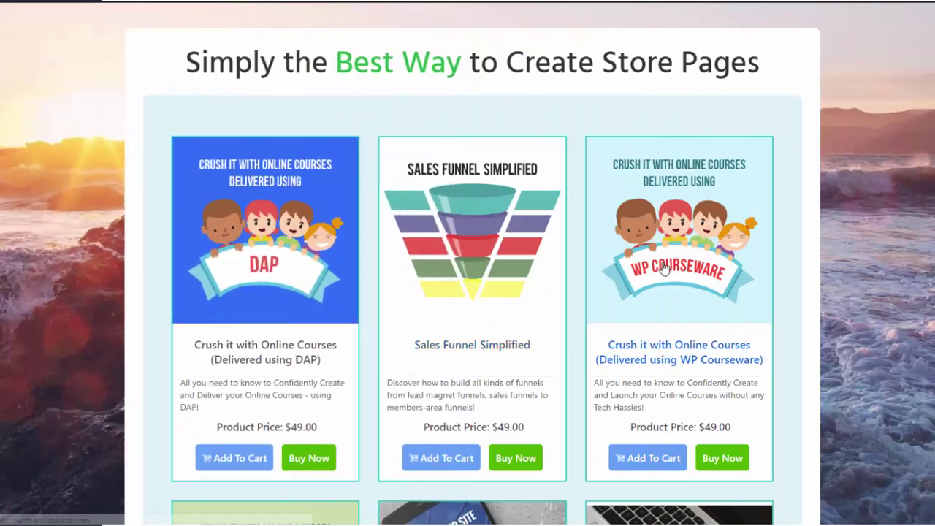
Step: Add Crush it with Online Courses (Delivered using DAP) to the cart from the store page and proceed to checkout
scroll(298, 300, down, 1)
scroll(298, 299, down, 3)
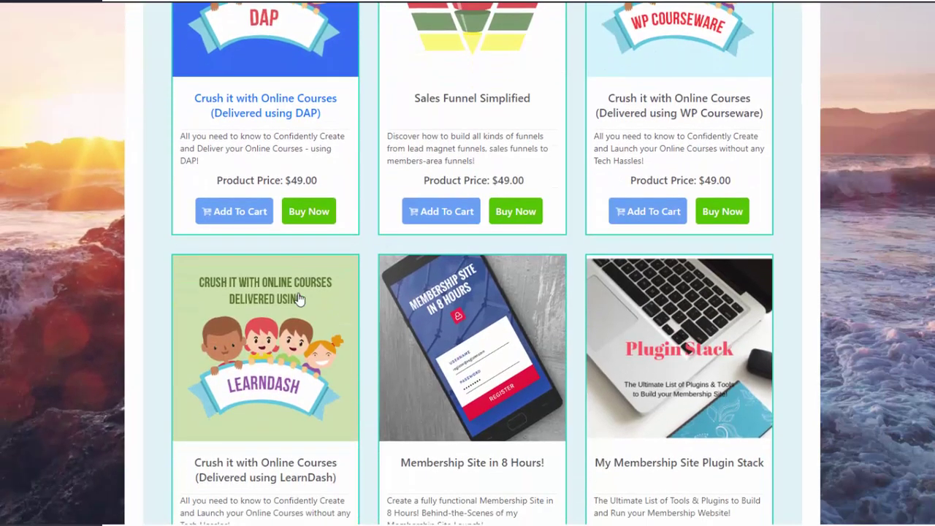
scroll(298, 300, down, 2)
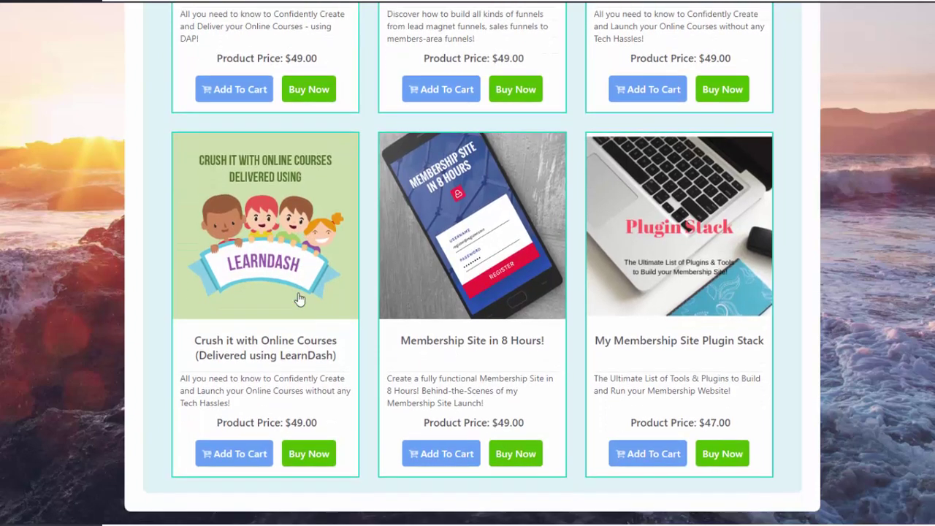
scroll(252, 466, up, 5)
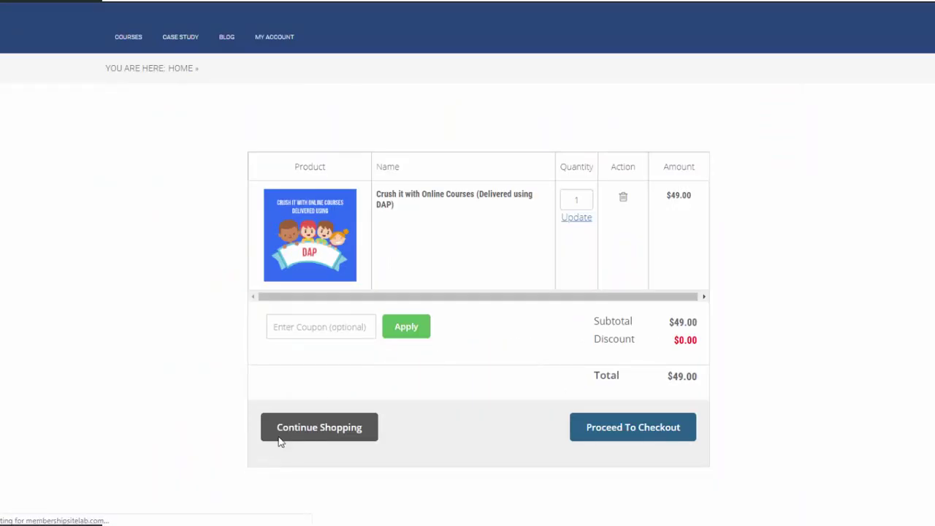
click(632, 430)
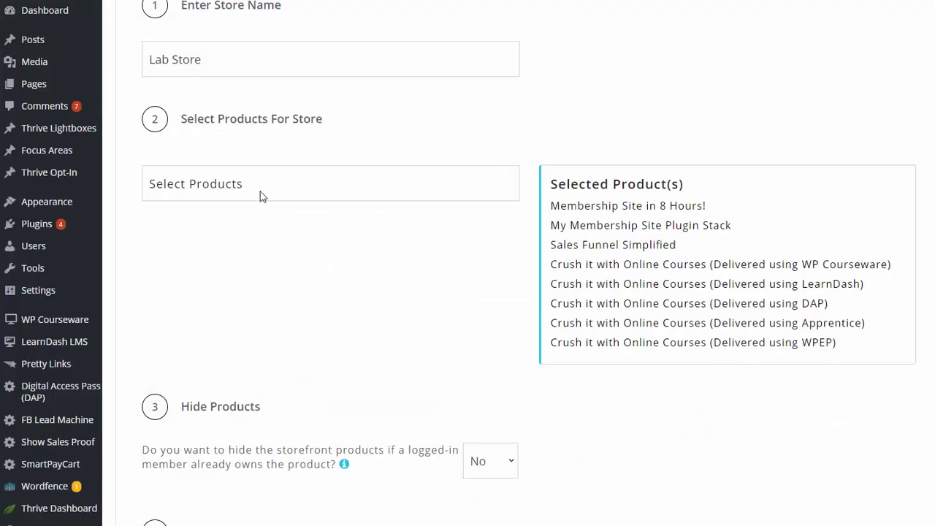
Step: Review the existing Lab Store's product selection and the style settings of its Multi Column template
click(262, 195)
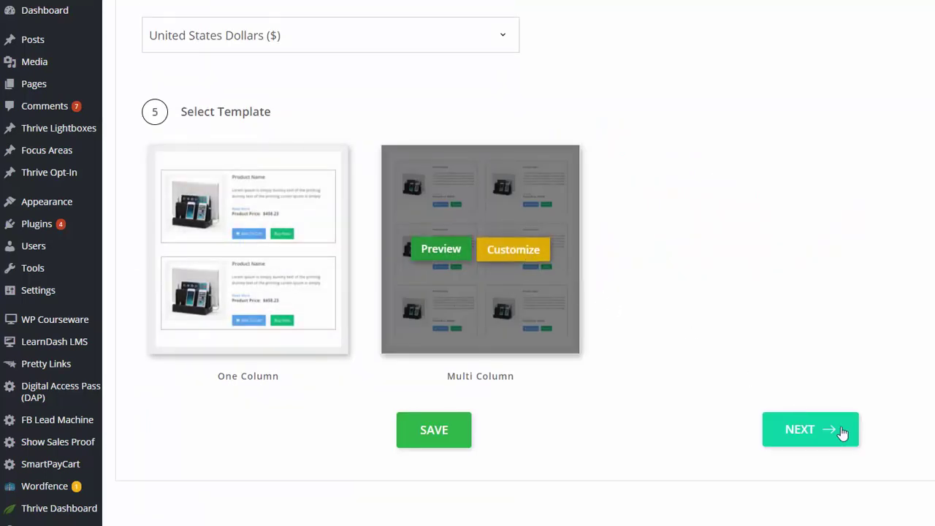
click(513, 251)
scroll(420, 296, down, 2)
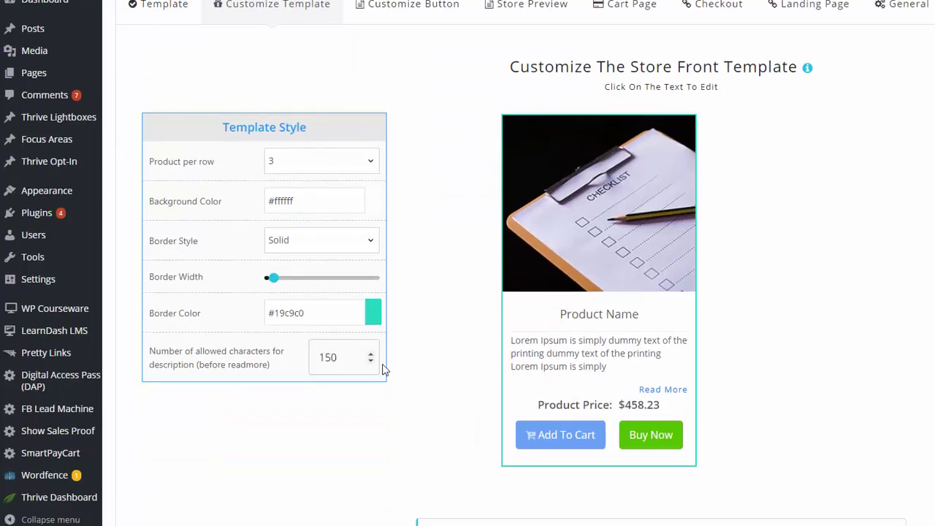
scroll(402, 368, down, 2)
click(659, 307)
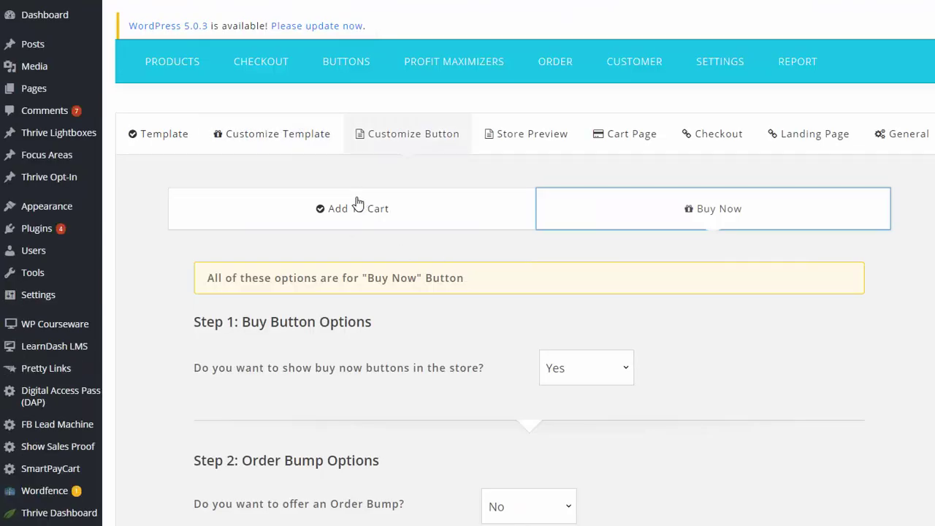
Step: Check the store's Add To Cart and Buy Now button options and examine all product boxes in the store preview
click(550, 146)
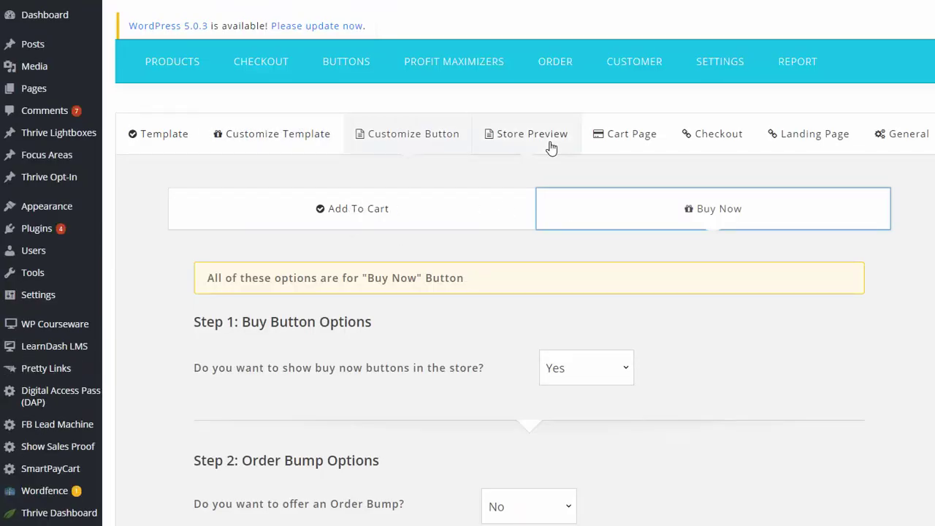
click(412, 217)
scroll(527, 256, down, 2)
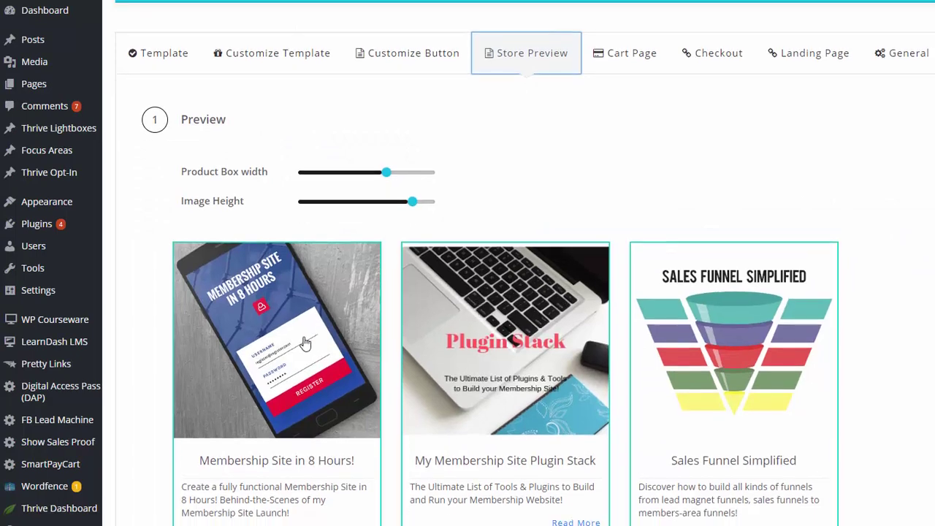
scroll(327, 387, down, 1)
scroll(326, 387, down, 4)
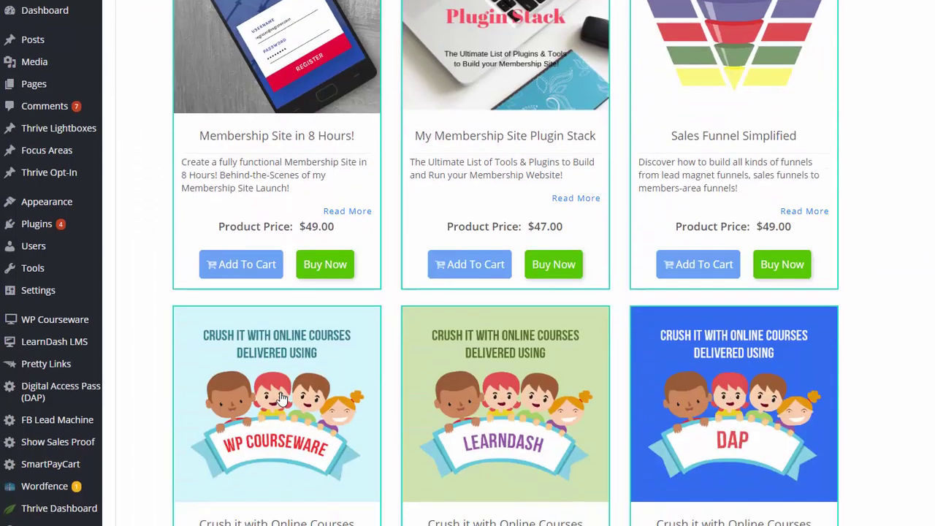
scroll(297, 414, down, 4)
scroll(298, 415, down, 1)
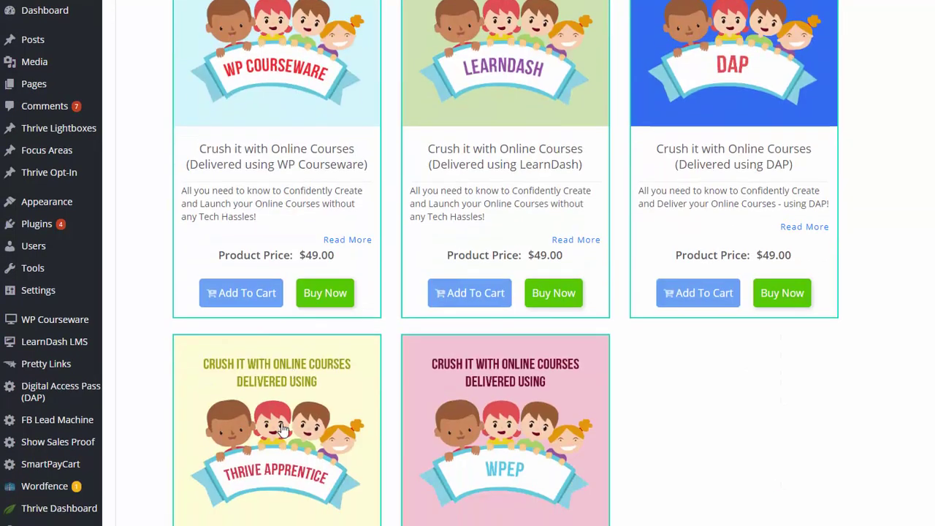
scroll(547, 417, down, 3)
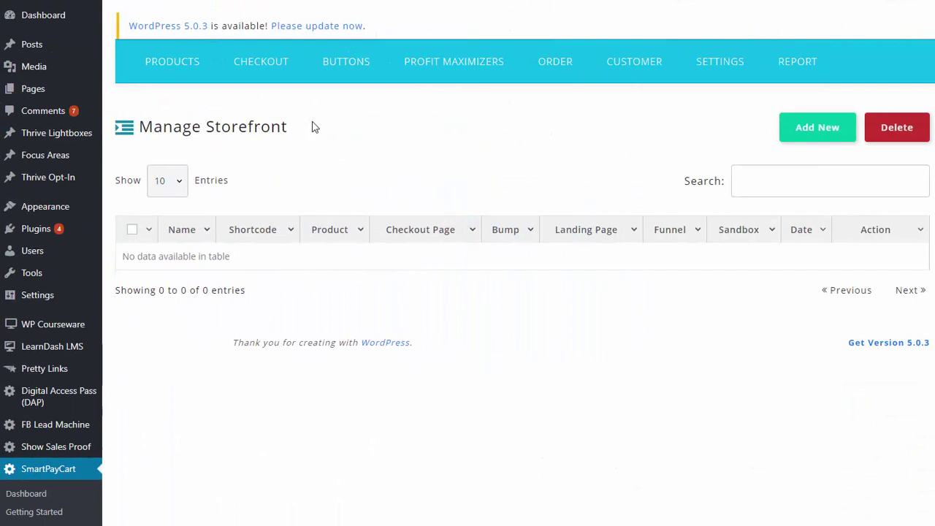
Step: Add a new storefront and name it Lab Store
click(340, 67)
click(804, 128)
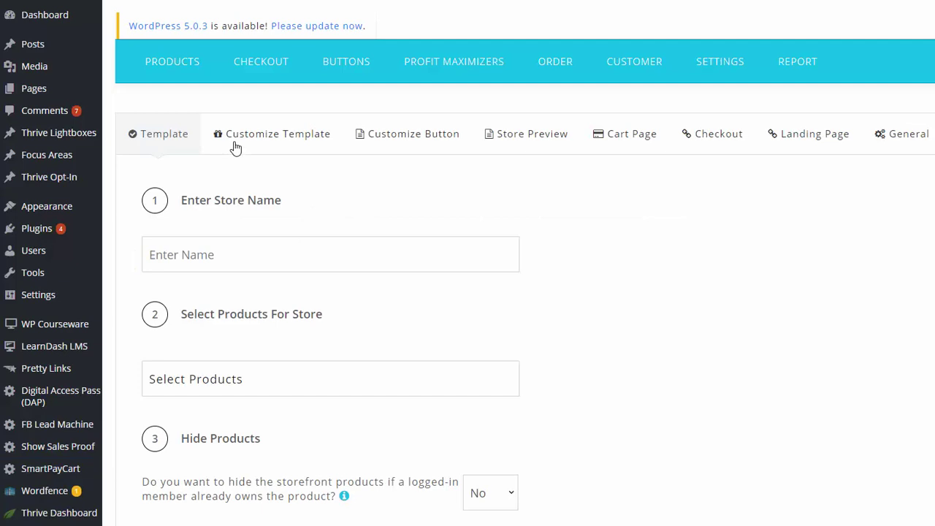
click(231, 253)
text(Lab S)
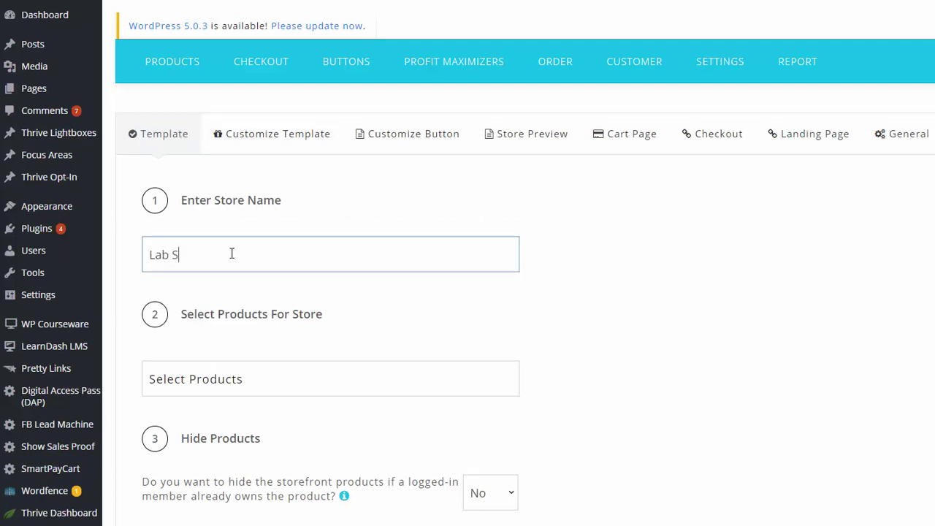
text(tore)
Step: Add Membership Site in 8 Hours!, My Membership Site Plugin Stack, Sales Funnel Simplified and the five Crush it with Online Courses products to the store
scroll(549, 298, down, 2)
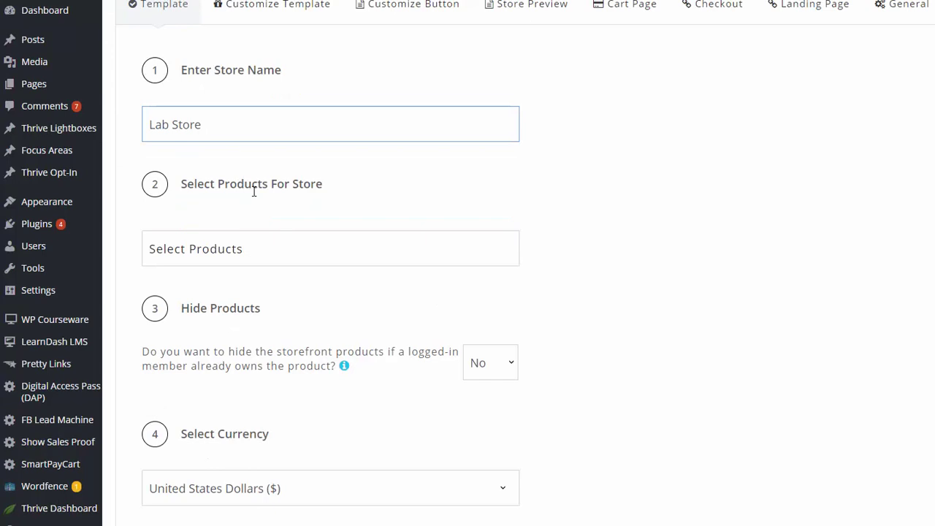
click(305, 256)
click(195, 362)
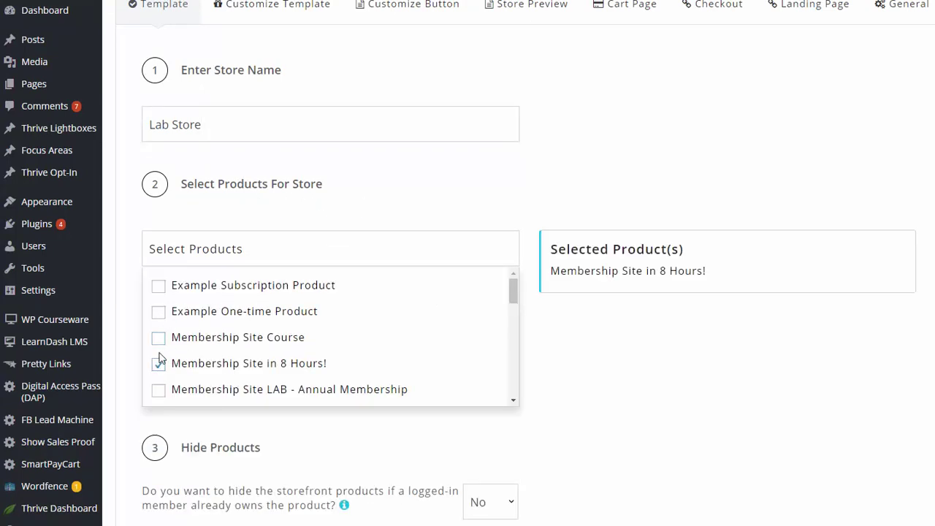
scroll(160, 358, down, 2)
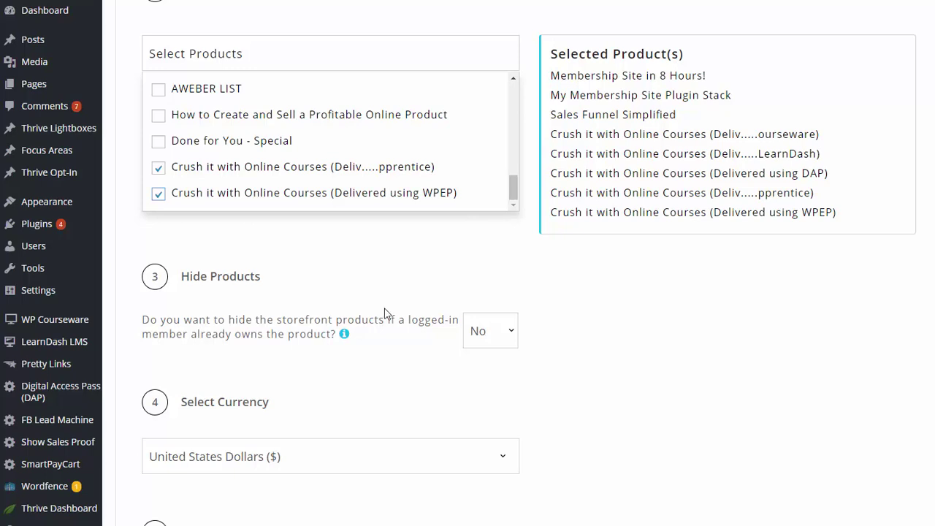
Step: Keep United States Dollars ($) as the store currency and open the Multi Column template for customization
scroll(203, 179, down, 4)
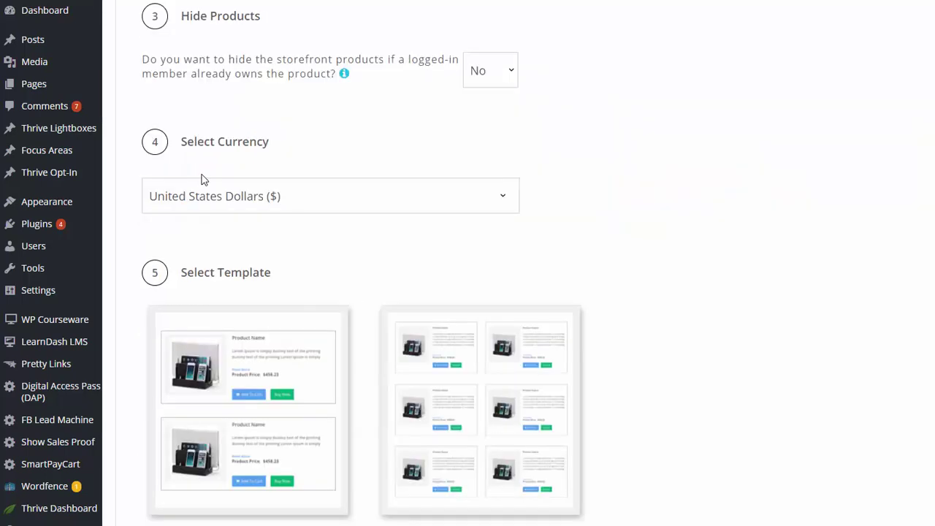
click(307, 201)
scroll(692, 217, down, 1)
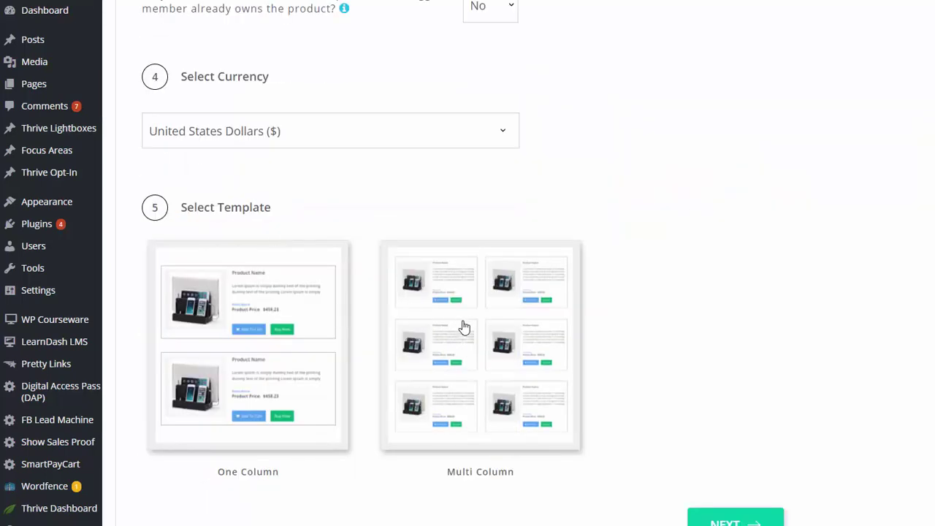
mouse_move(428, 322)
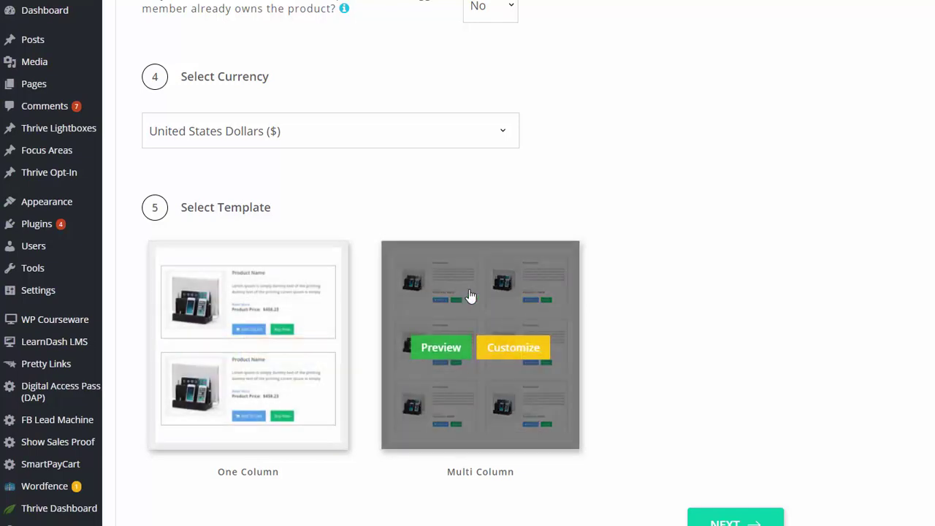
click(528, 357)
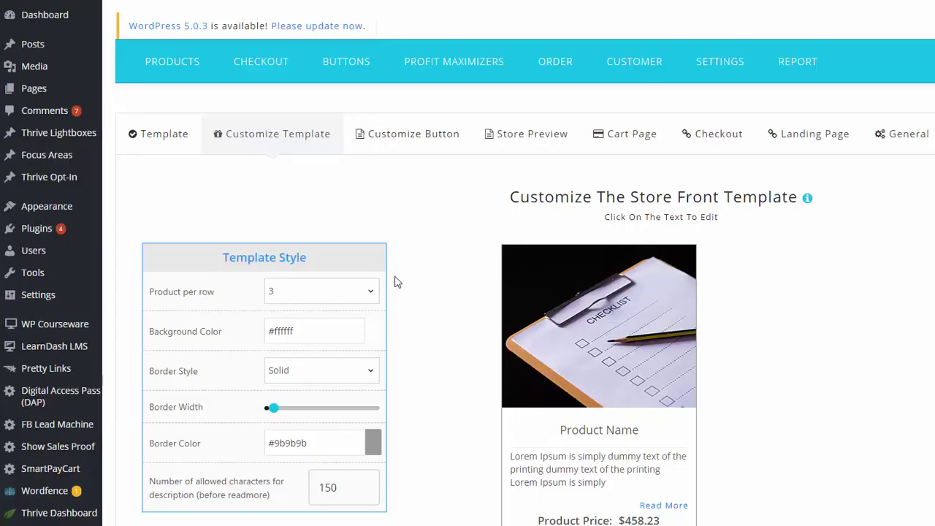
Step: View the basic details of Membership Site in 8 Hours! on the Digital Access Pass product management page
scroll(732, 506, down, 1)
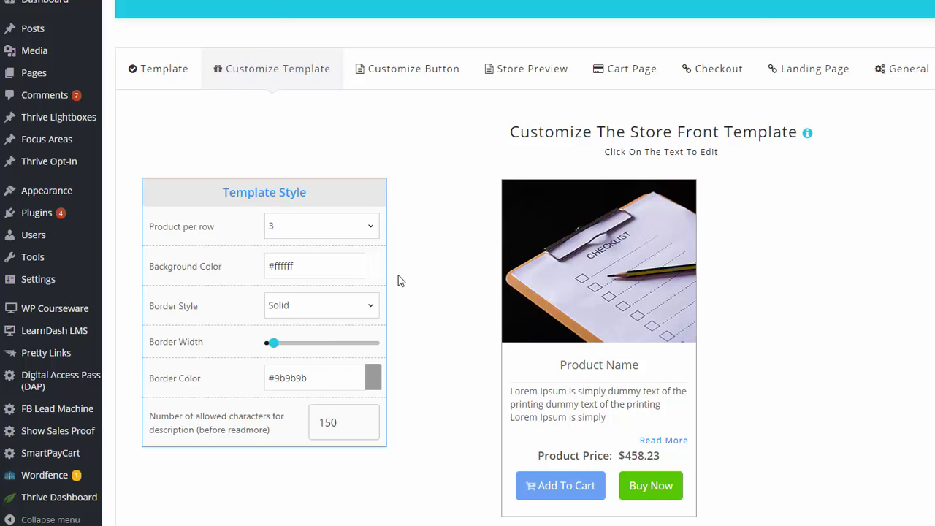
click(102, 391)
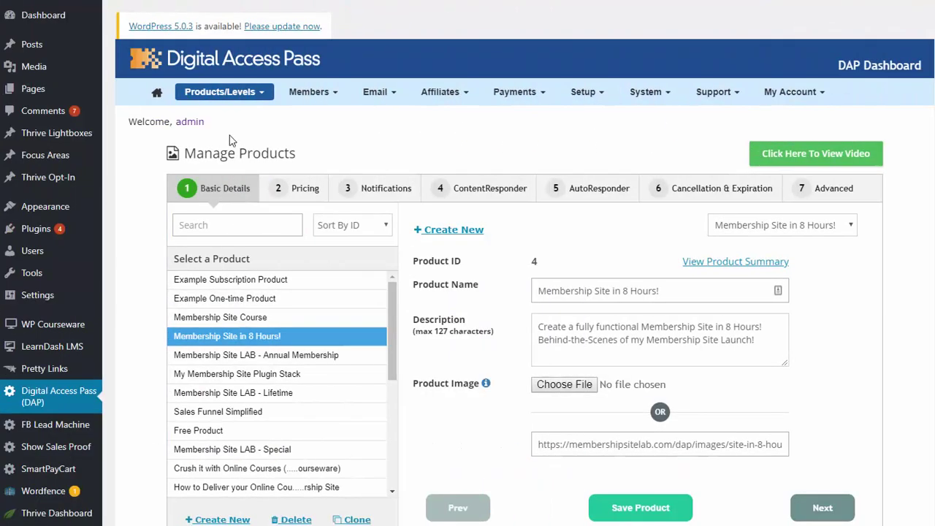
mouse_move(229, 100)
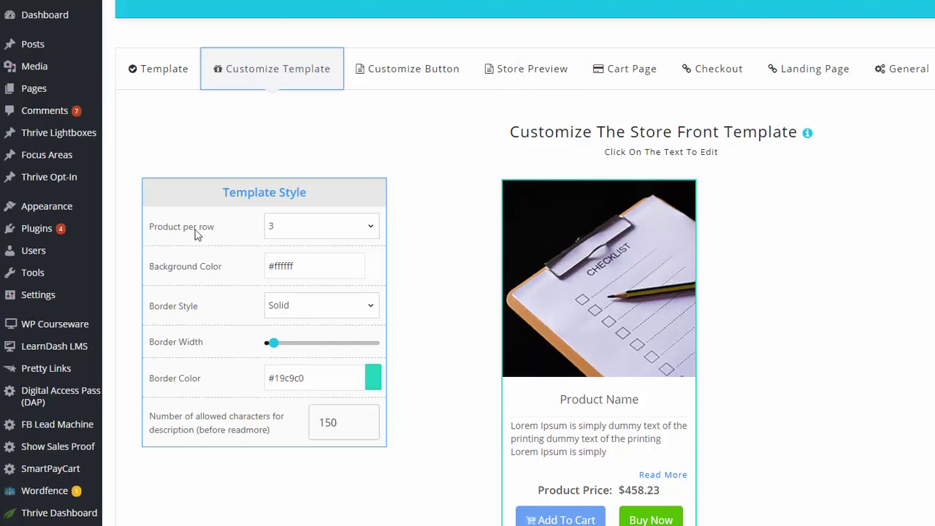
Step: Examine the product-per-row choices in the storefront template style
scroll(229, 237, up, 1)
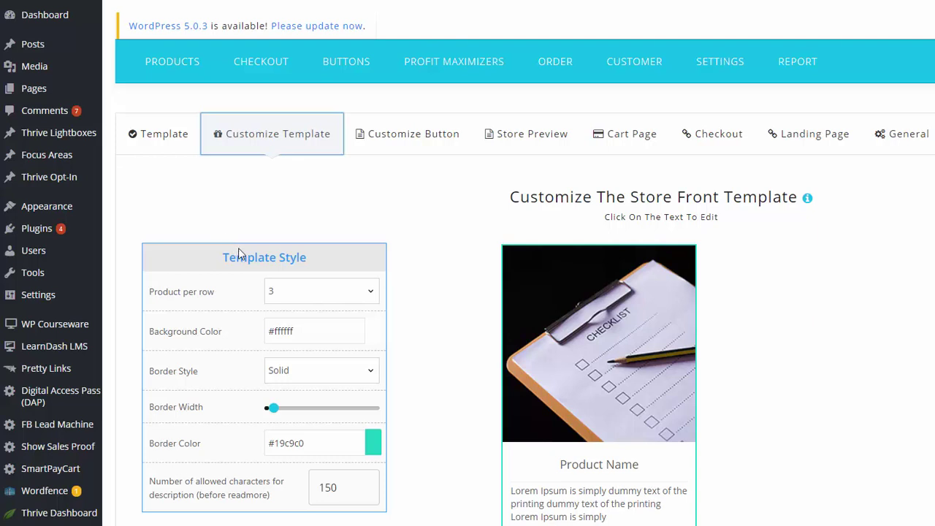
click(275, 294)
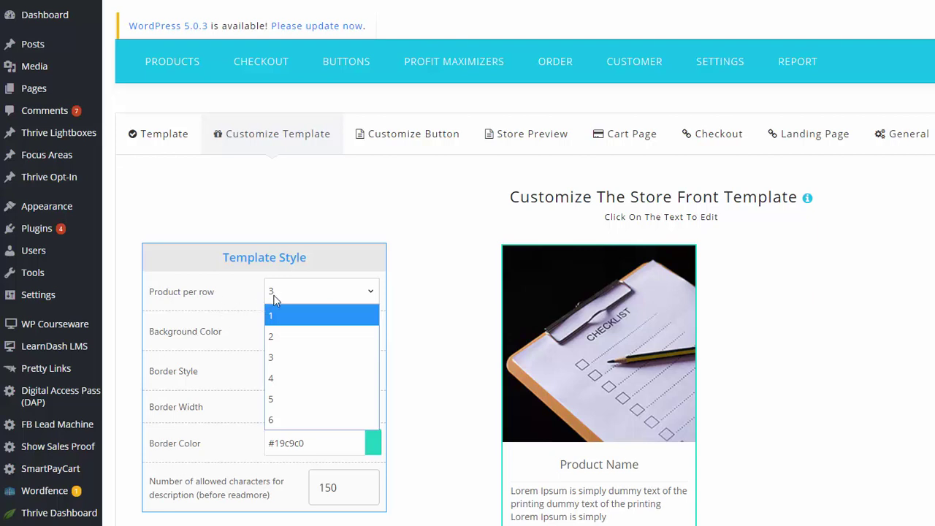
scroll(229, 278, down, 1)
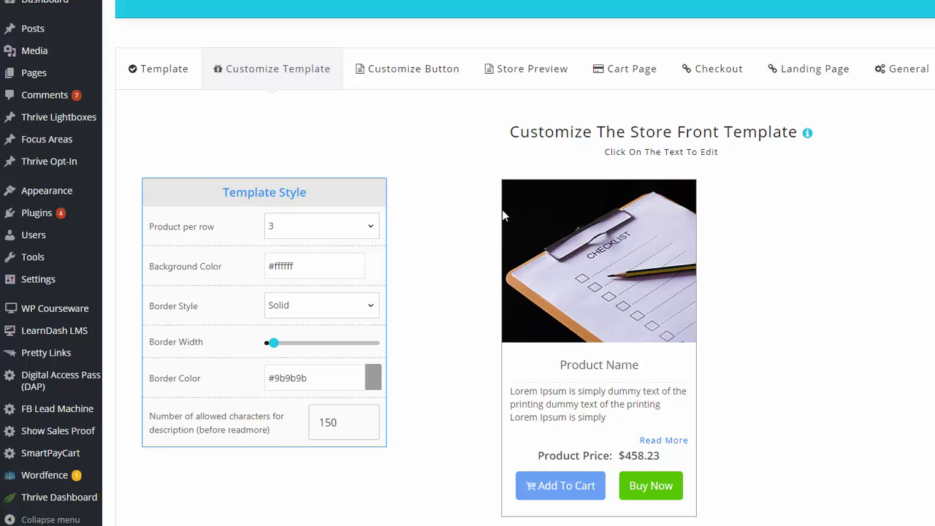
Step: Preview the Dashed border style on the product card and set the border style back to Solid
mouse_move(275, 344)
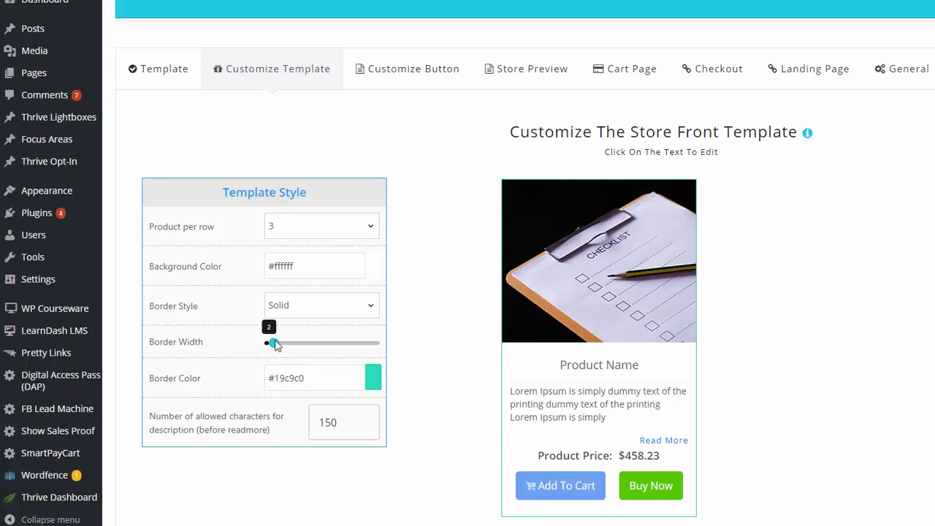
click(306, 305)
key(Down)
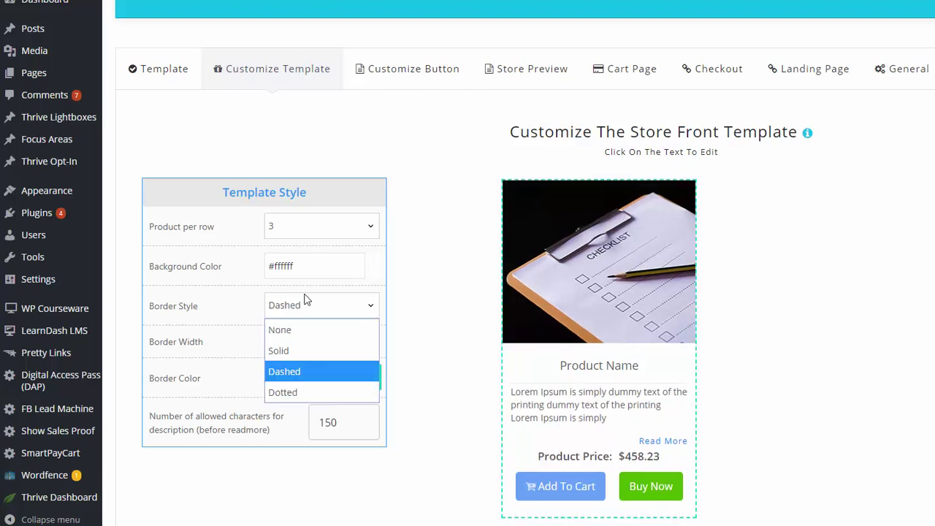
key(Up)
key(Return)
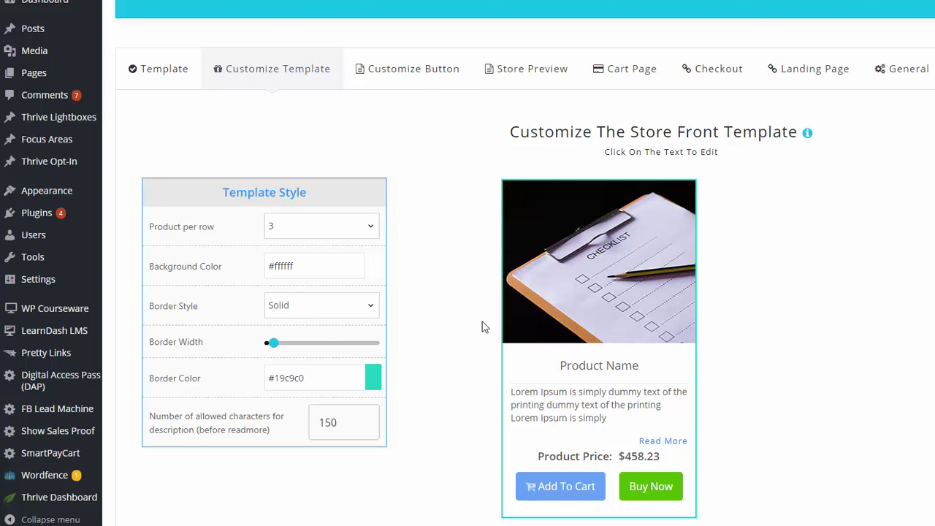
Step: Examine the text formatting options for the product name and description on the template's sample product card
click(585, 369)
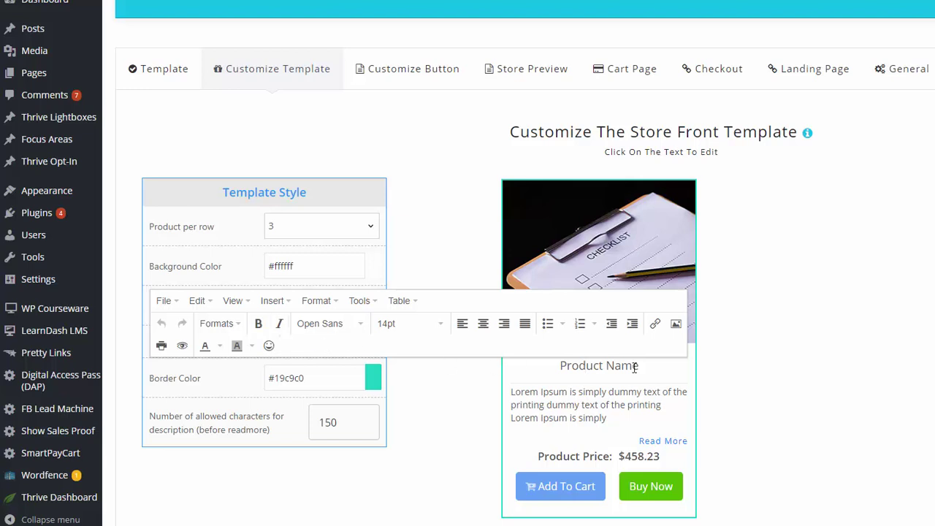
click(827, 347)
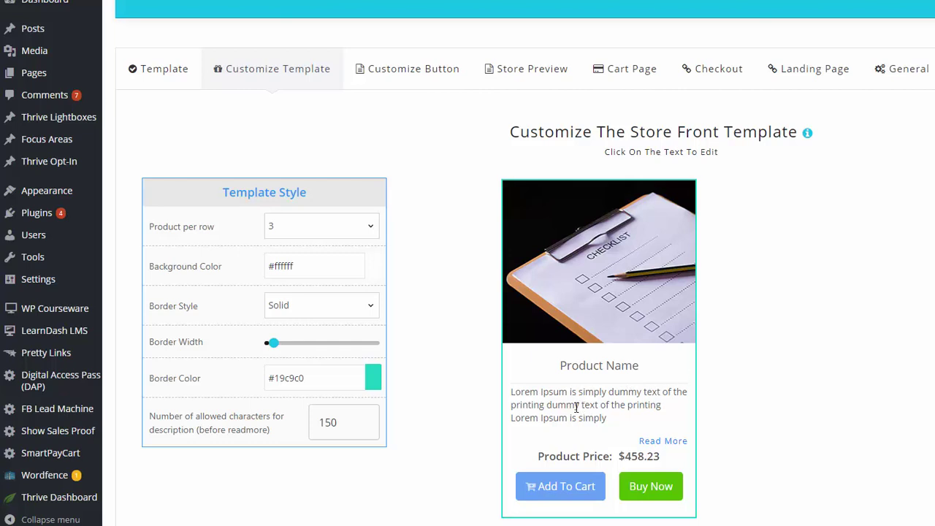
click(516, 418)
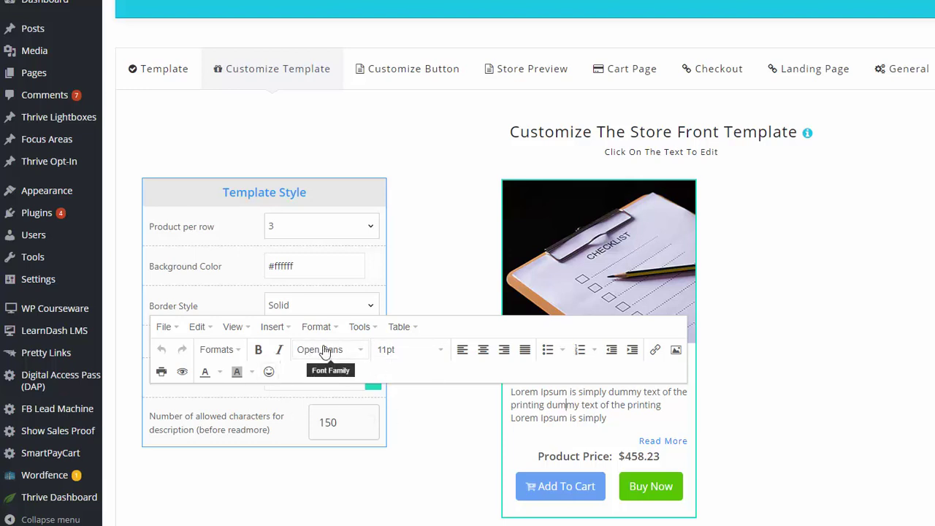
click(856, 414)
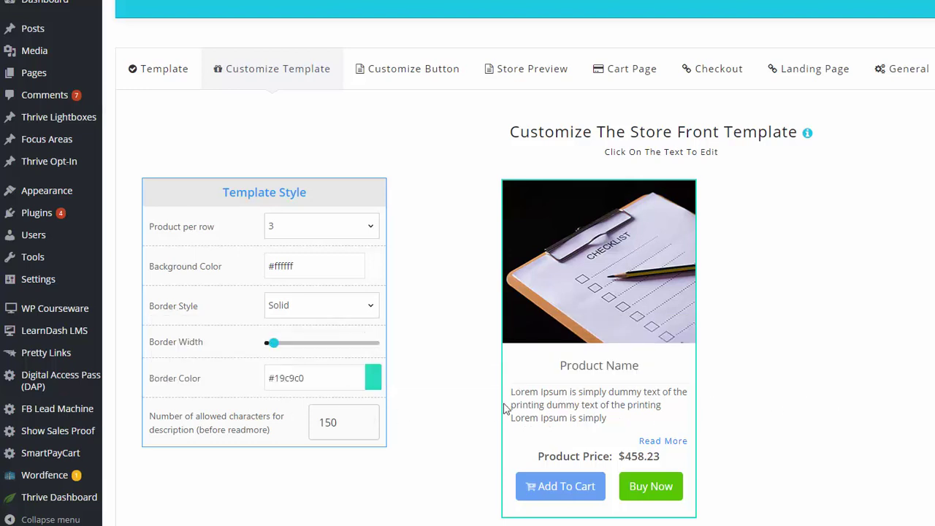
click(542, 393)
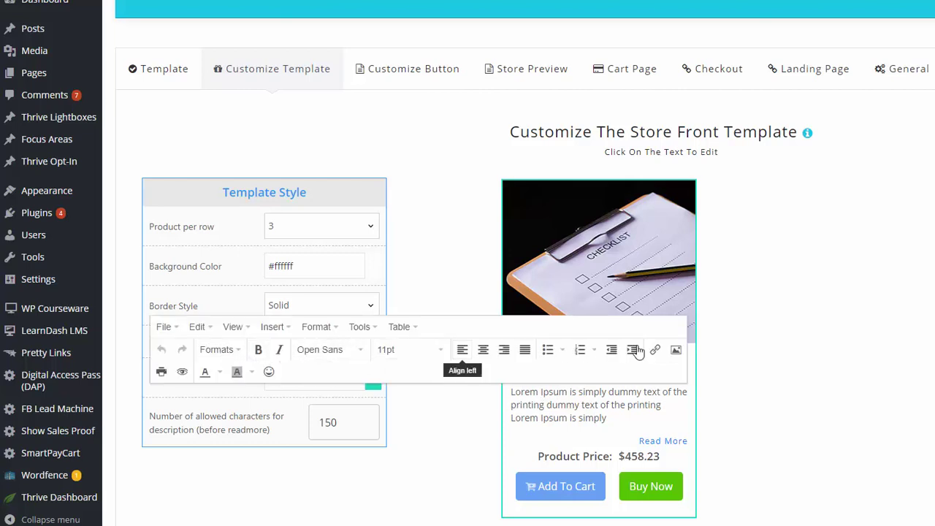
click(769, 432)
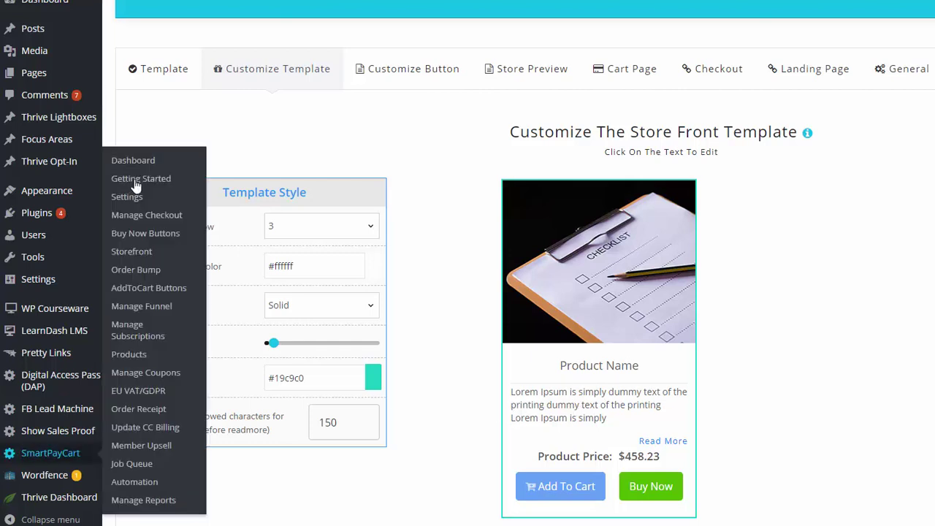
Step: Open SmartPayCart's product editing page separately and view the DAP and SPC descriptions of Membership Site in 8 Hours!
scroll(174, 88, up, 2)
mouse_move(173, 58)
right_click(174, 95)
click(240, 108)
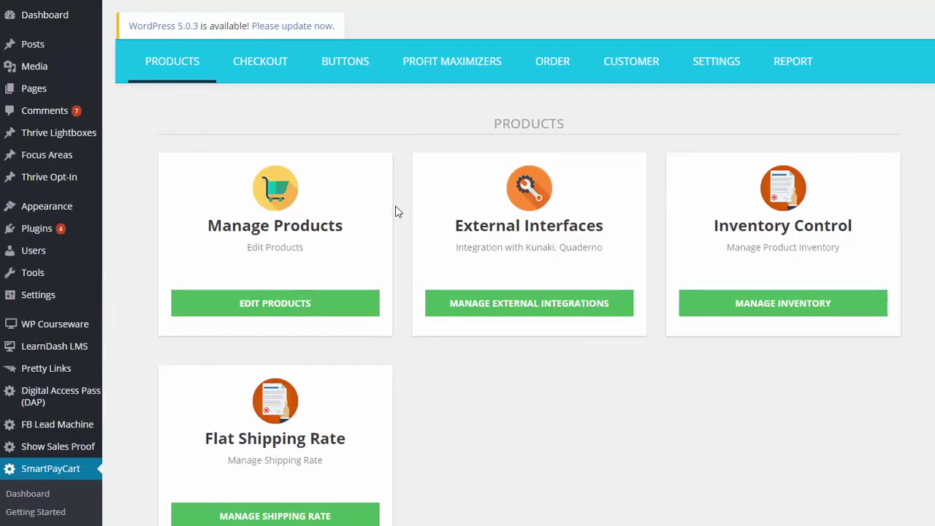
click(266, 305)
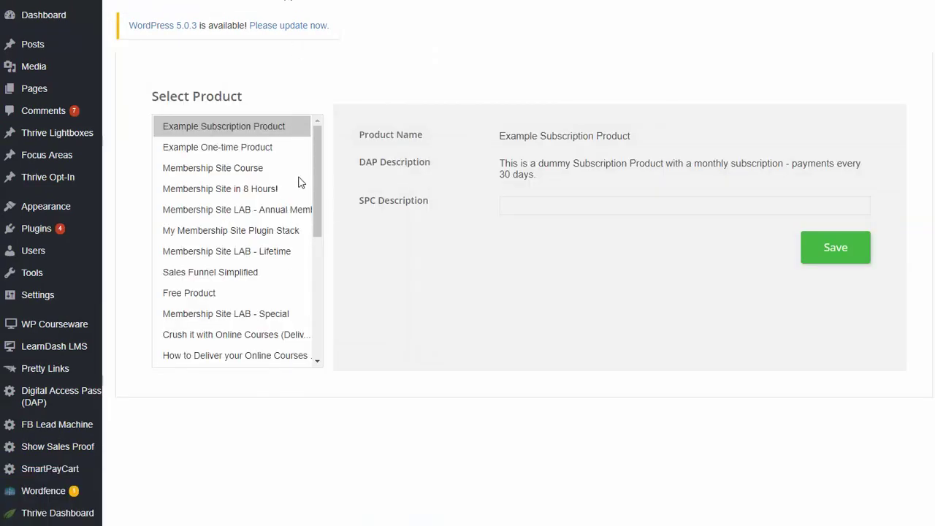
click(238, 191)
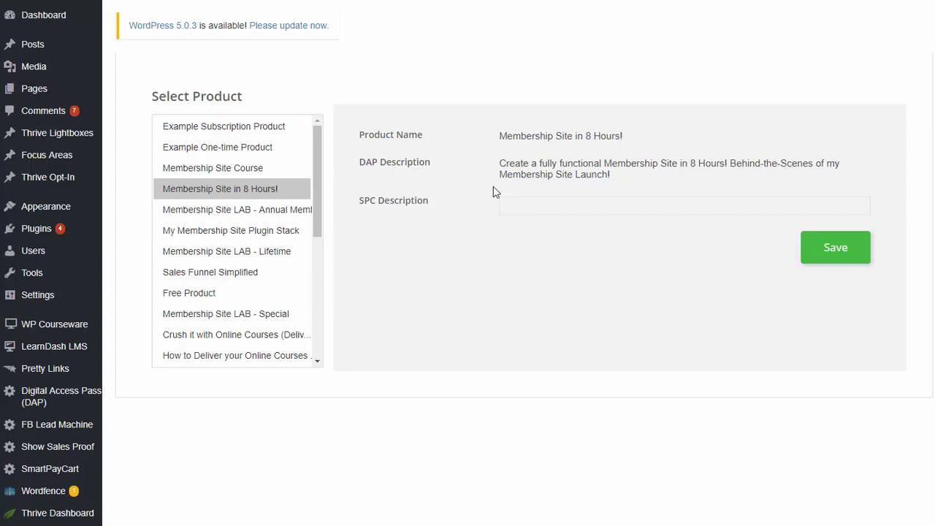
click(516, 205)
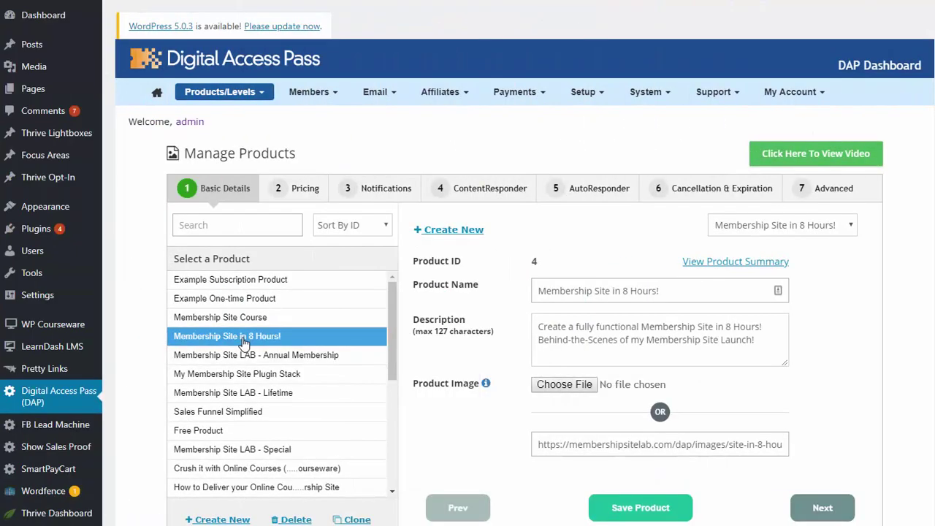
Step: View the Sales Page URL in the advanced settings of Membership Site in 8 Hours! in Digital Access Pass
click(837, 191)
click(398, 306)
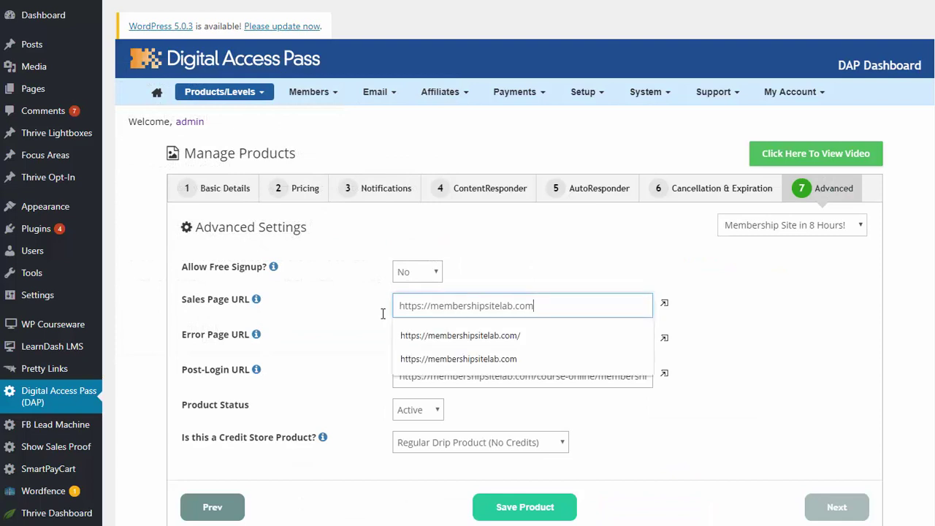
click(582, 292)
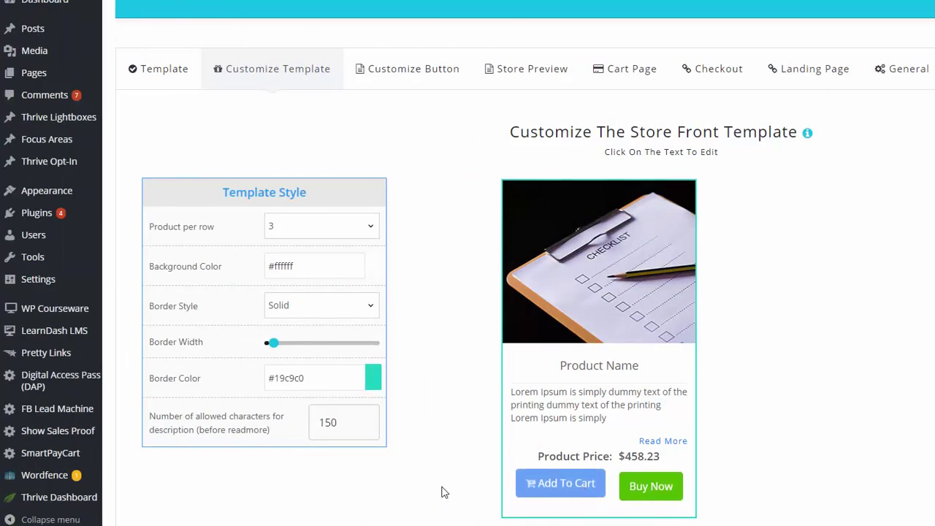
Step: Check the text formatting options for the product price and continue to the storefront's button customization
click(542, 457)
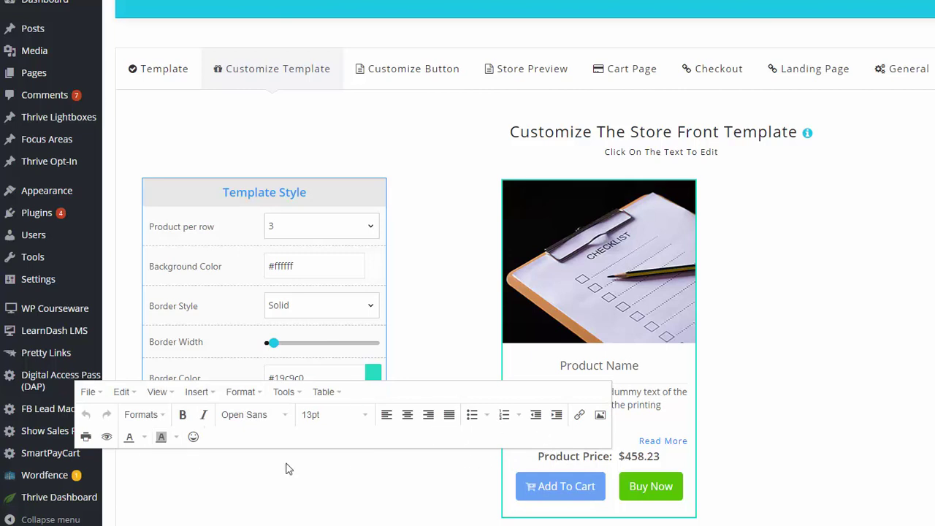
click(327, 495)
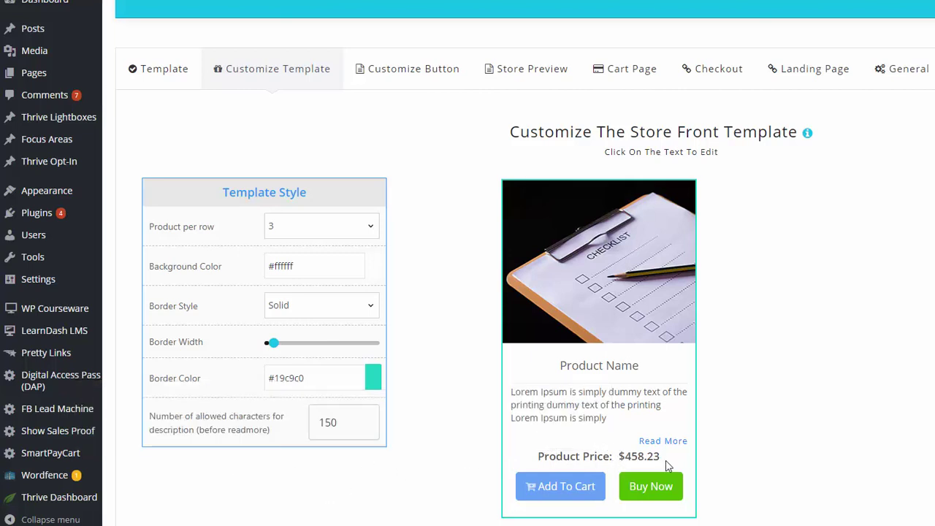
scroll(666, 465, down, 5)
click(852, 396)
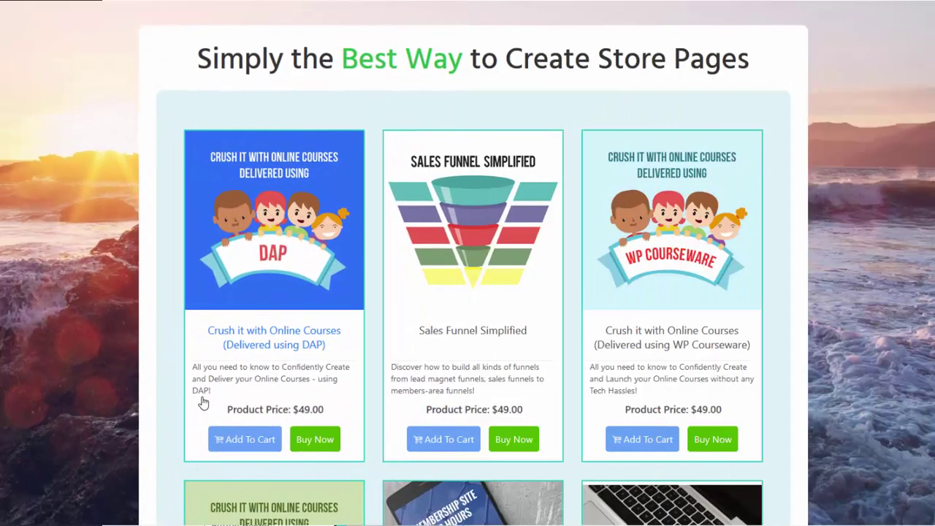
Step: Test the Add To Cart and Buy Now buttons of Crush it with Online Courses (Delivered using DAP) on the example store page
click(227, 440)
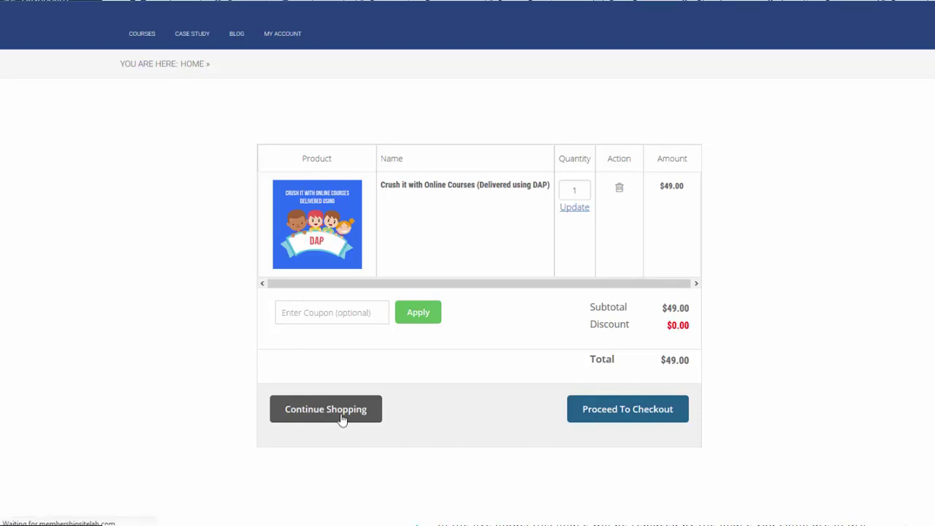
click(636, 420)
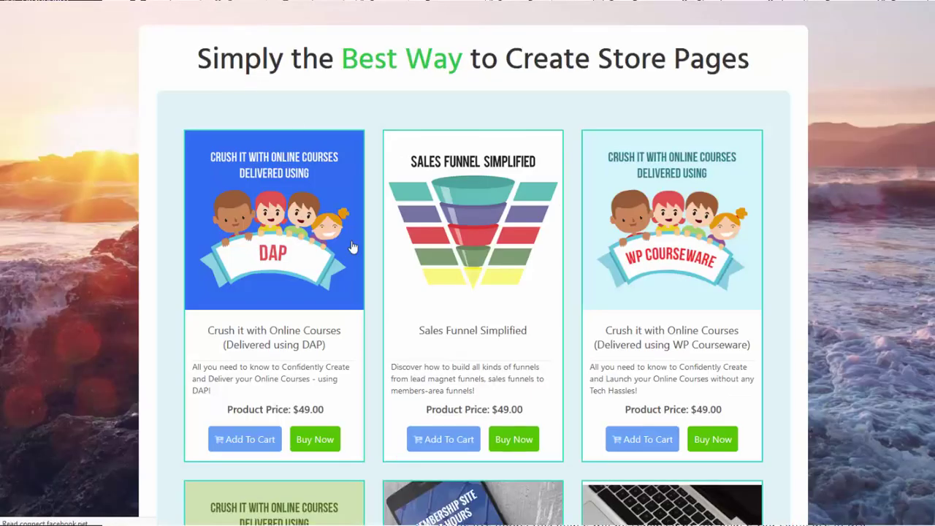
click(305, 439)
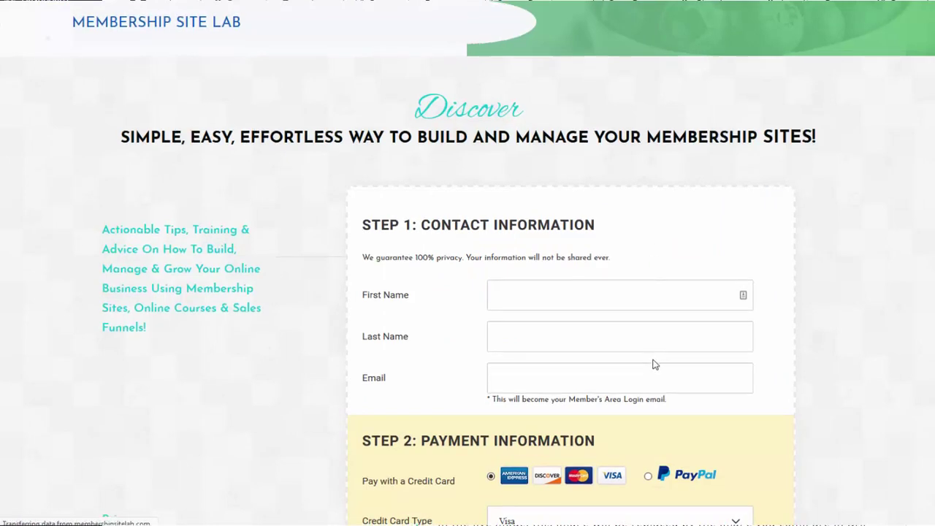
Step: Review the Add To Cart button's style and text formatting, keep the button shown in the store, and continue to the Buy Now options
scroll(654, 363, down, 3)
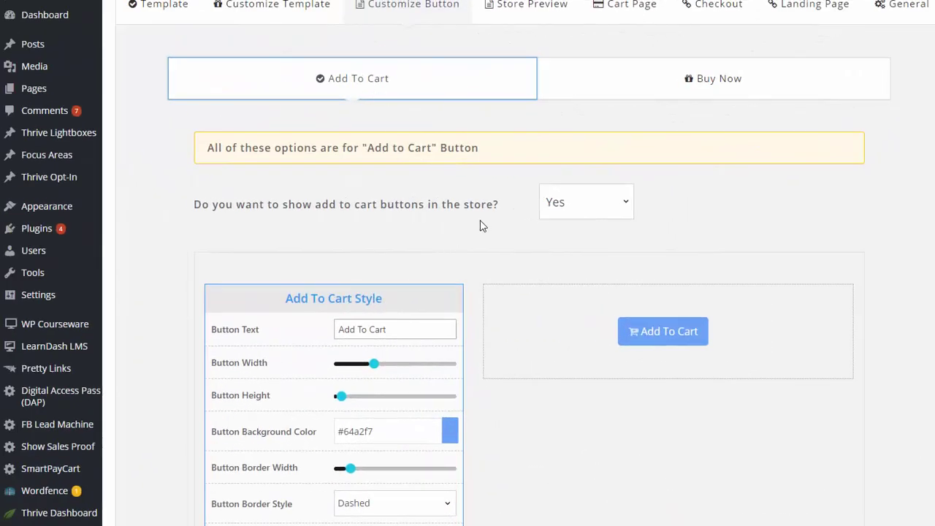
scroll(277, 256, down, 2)
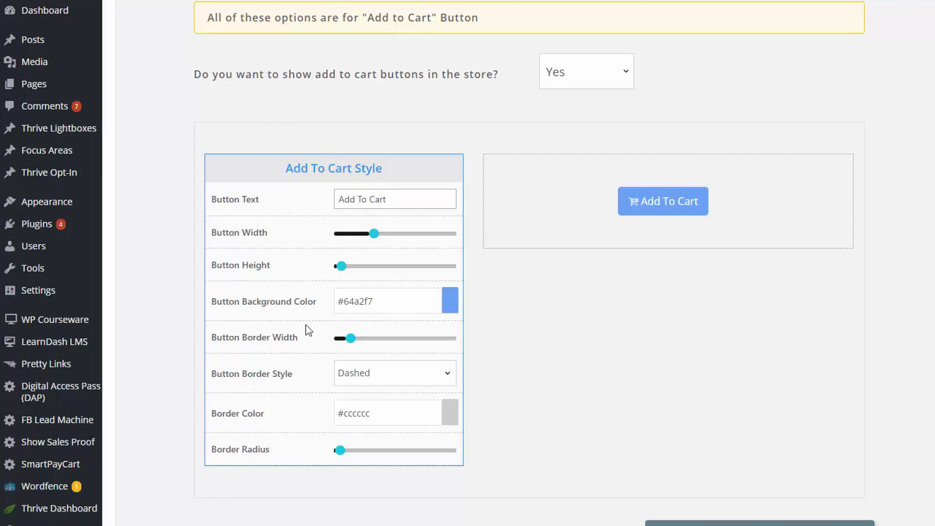
click(676, 202)
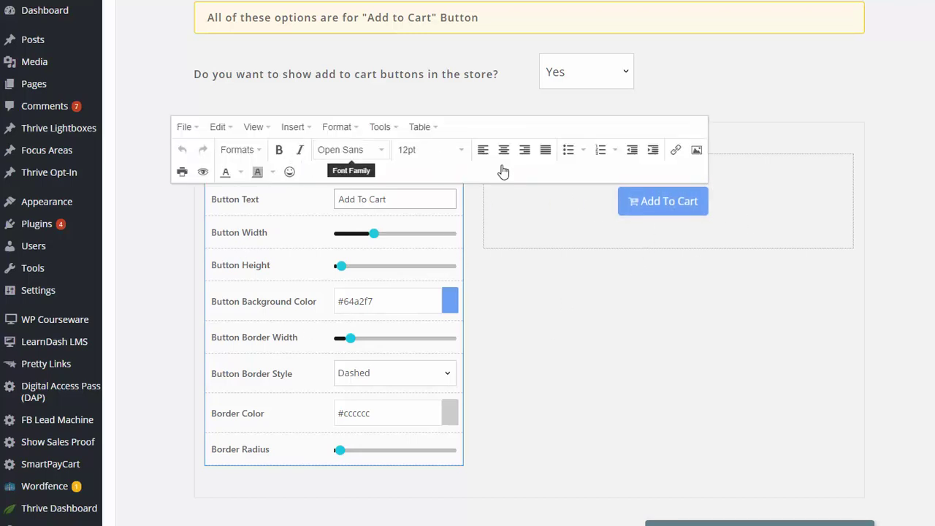
click(286, 207)
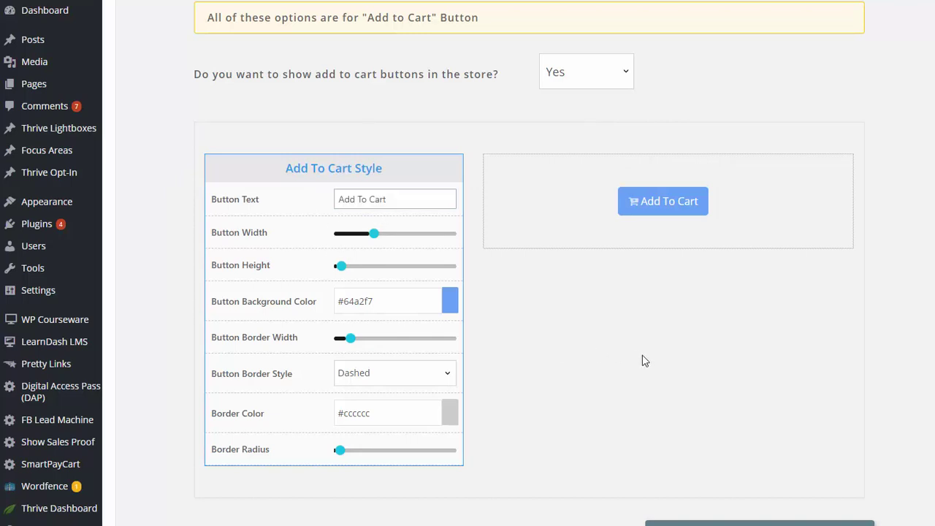
scroll(644, 360, down, 2)
click(650, 458)
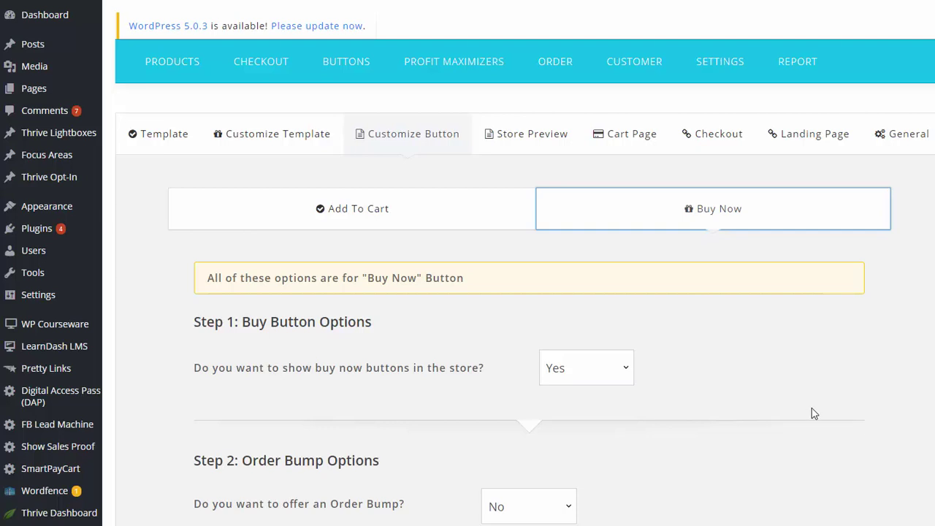
Step: Enable the Order Bump offer in the Buy Now button options
scroll(215, 269, down, 3)
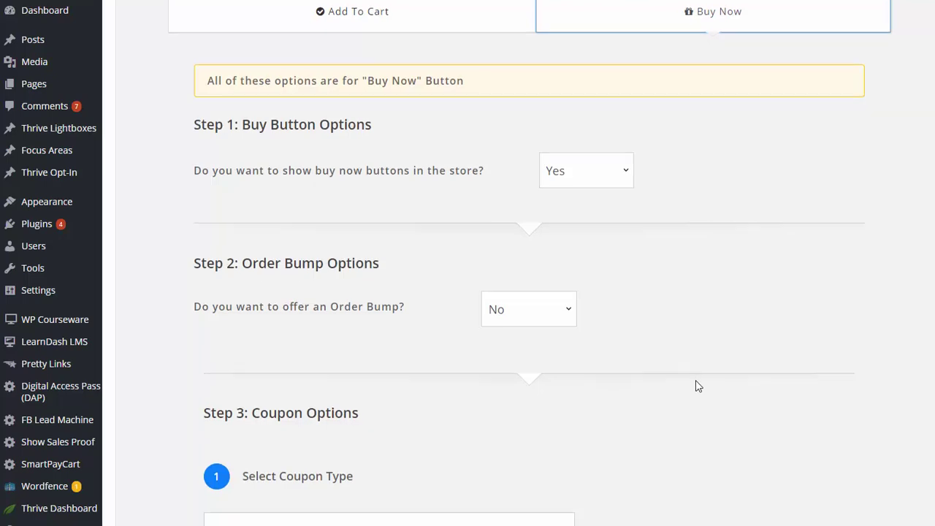
scroll(563, 246, down, 1)
click(551, 249)
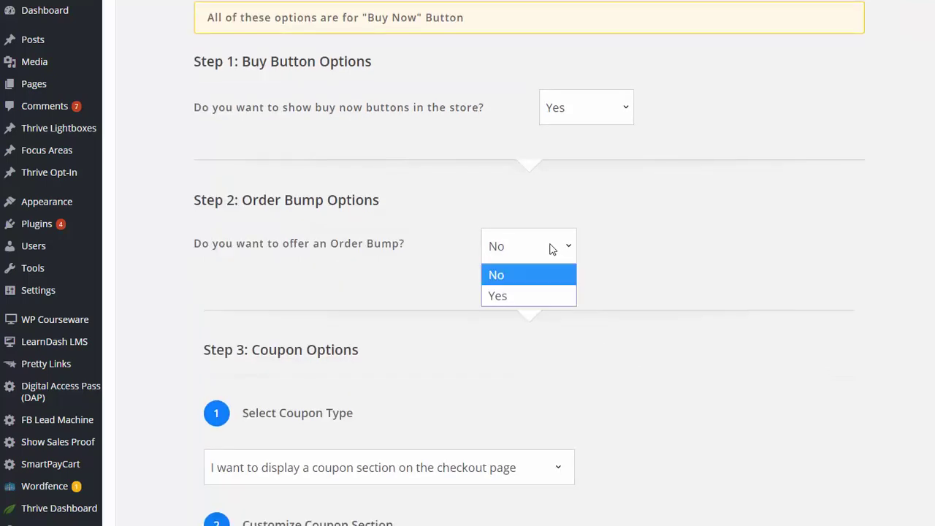
click(534, 302)
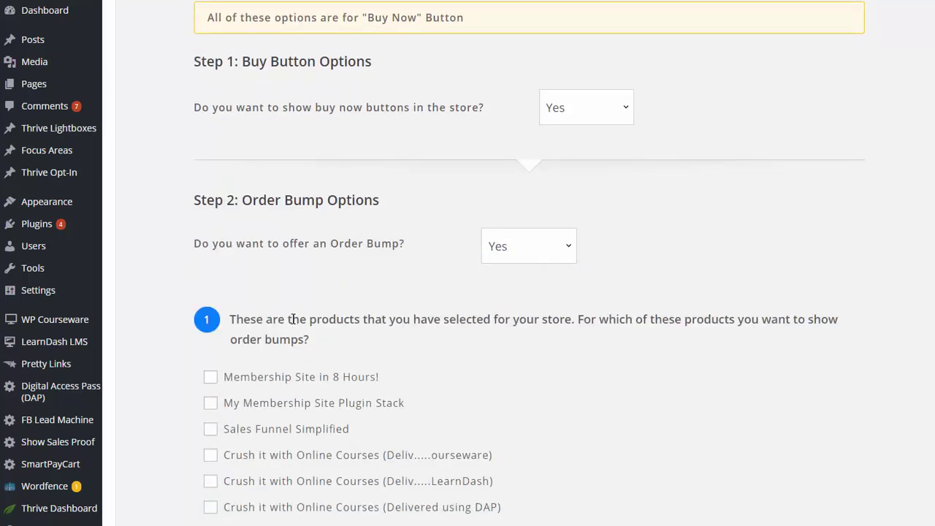
Step: Select Membership Site in 8 Hours! and My Membership Site Plugin Stack as the products that show order bumps
scroll(214, 327, down, 1)
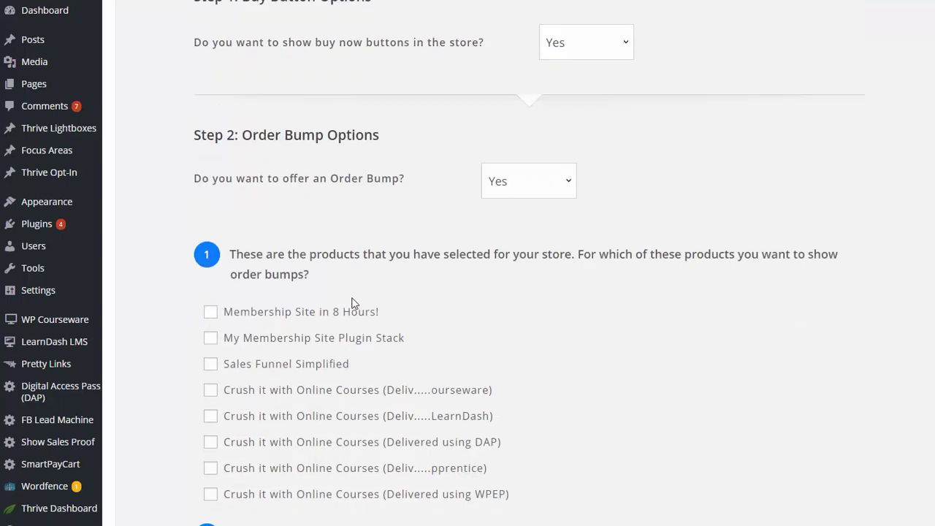
click(211, 313)
click(211, 338)
scroll(475, 385, down, 2)
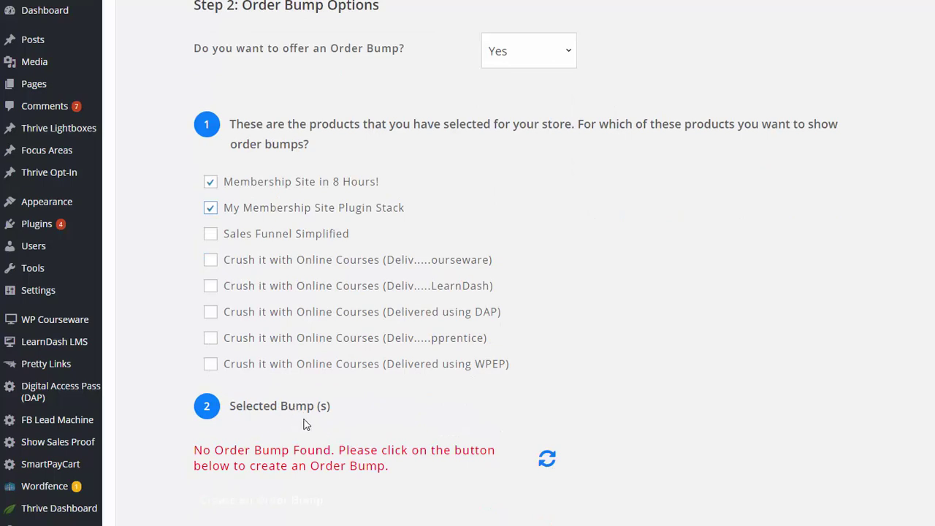
scroll(497, 180, up, 6)
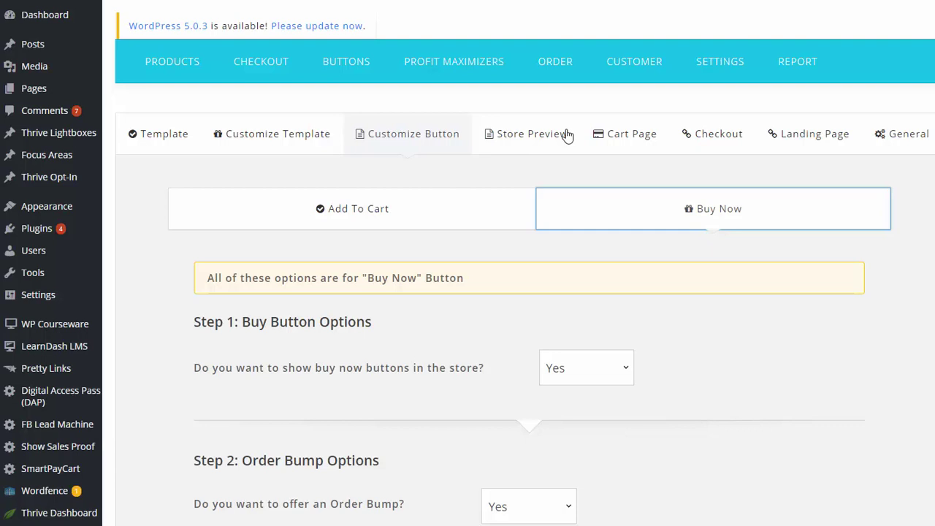
Step: Turn off the Order Bump offer in the Buy Now button options
mouse_move(459, 73)
scroll(255, 285, down, 3)
scroll(255, 284, down, 5)
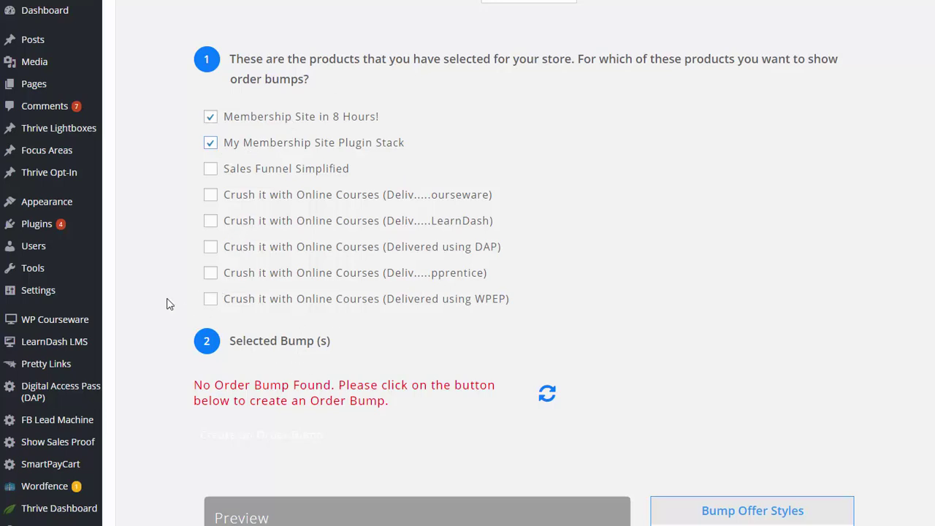
scroll(167, 304, up, 3)
click(532, 191)
click(501, 210)
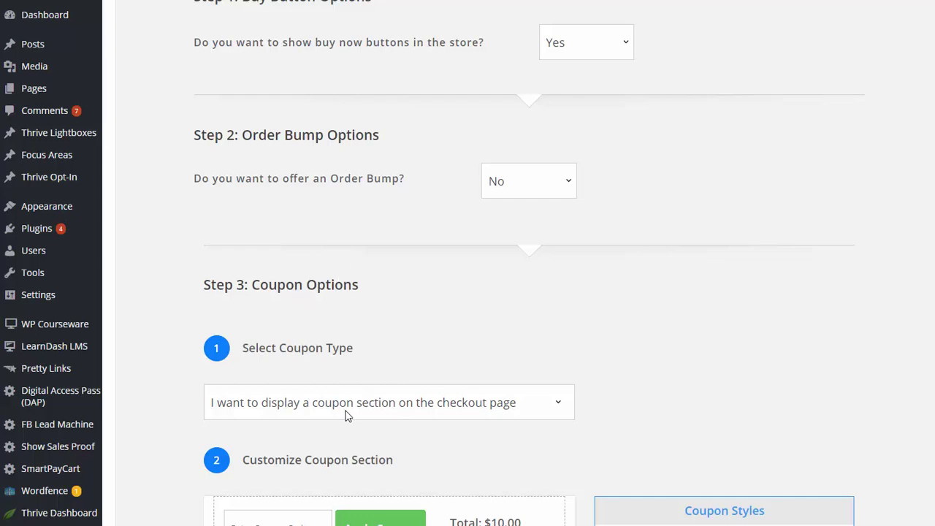
Step: Review the coupon type and coupon section styles in the Buy Now options, and continue to the store preview
scroll(264, 339, down, 1)
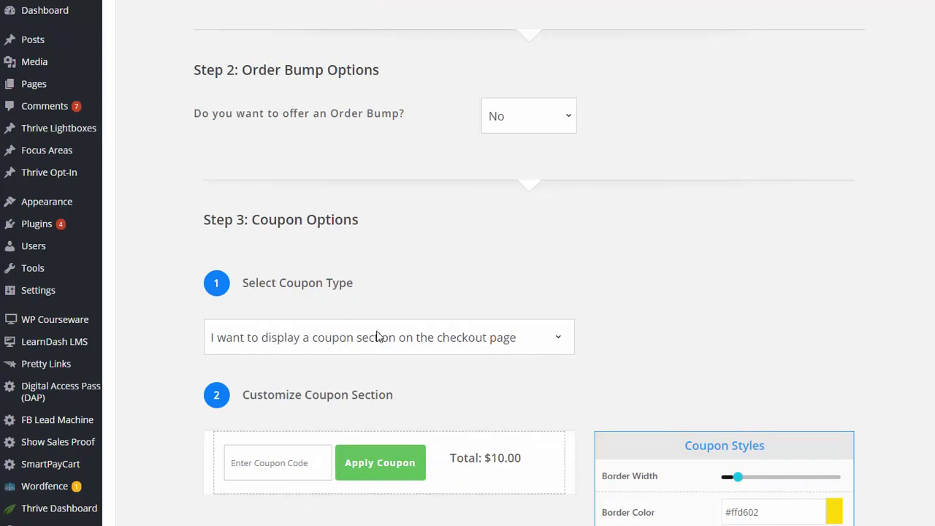
scroll(387, 485, down, 2)
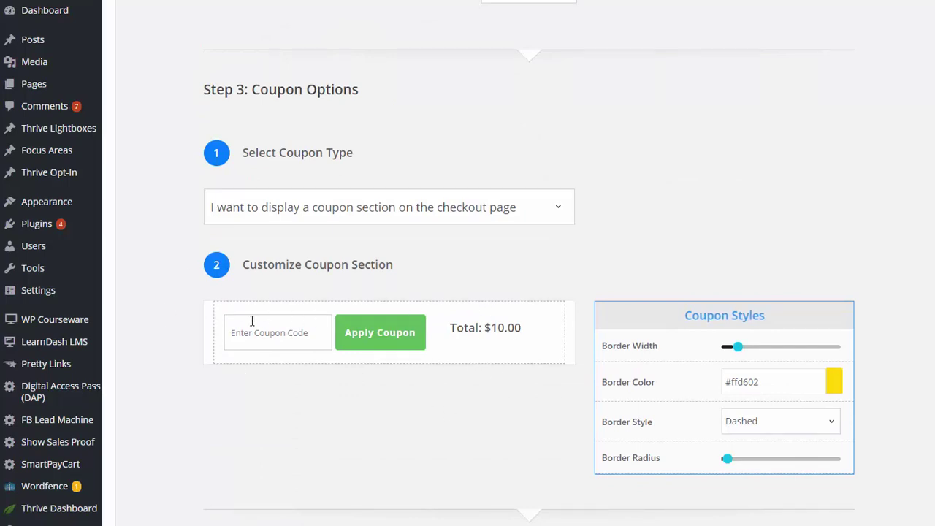
scroll(378, 324, down, 3)
scroll(523, 403, down, 4)
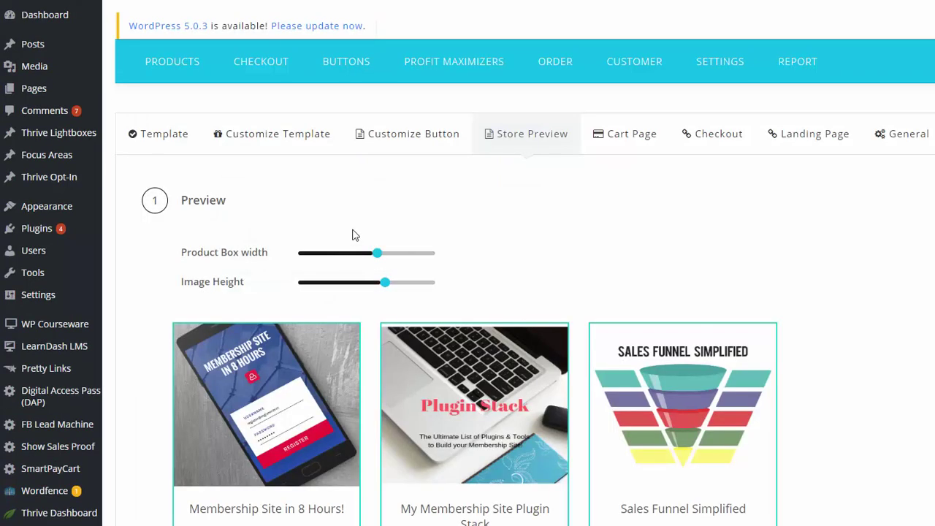
Step: Increase the image height and slightly narrow the product boxes in the store preview, and continue to the cart page settings
scroll(490, 141, down, 3)
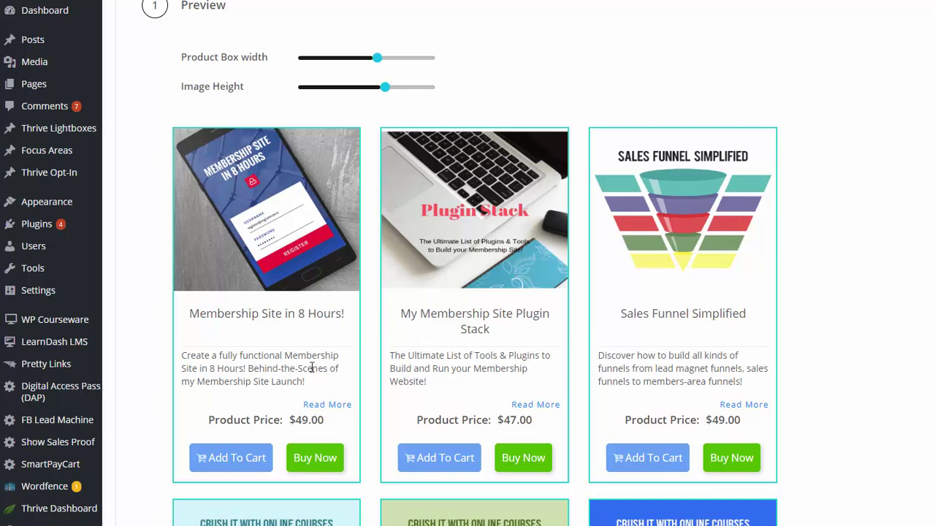
scroll(312, 358, down, 1)
scroll(278, 246, up, 2)
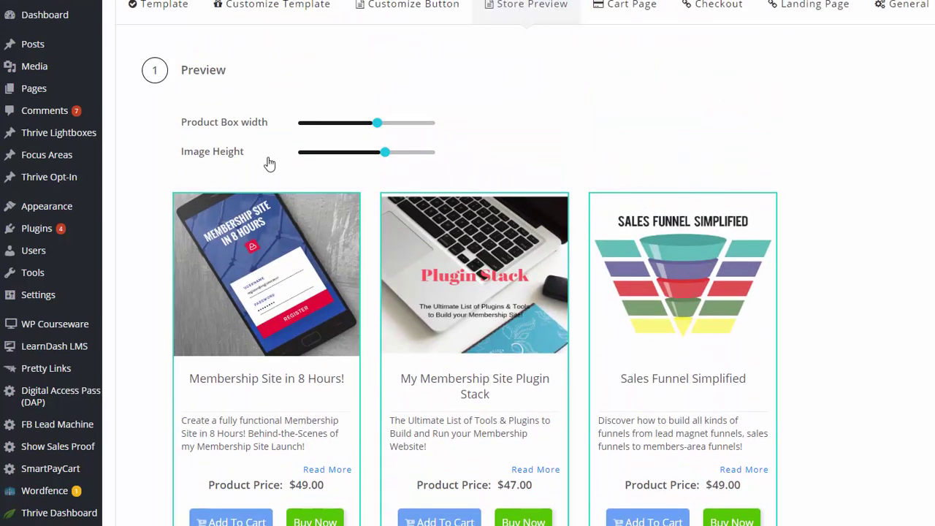
drag(385, 152, 394, 153)
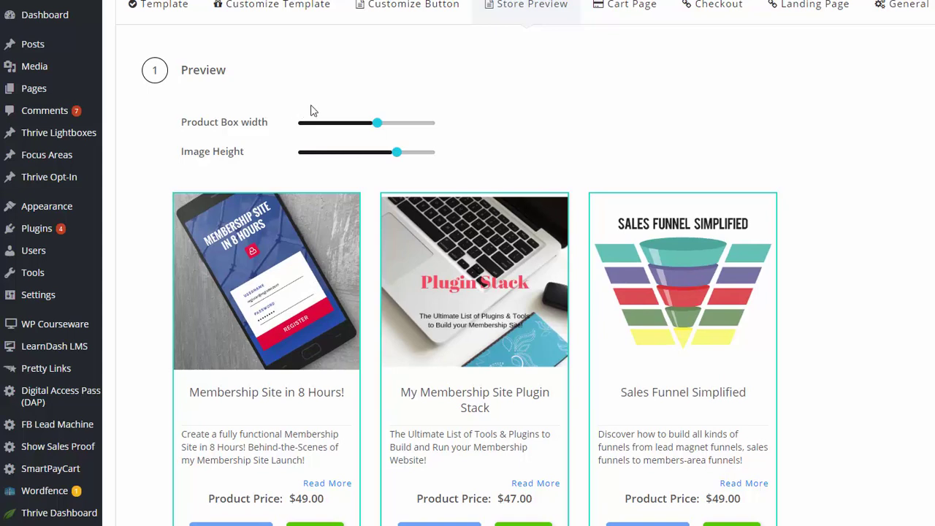
mouse_move(378, 128)
mouse_move(369, 130)
mouse_down()
mouse_move(384, 127)
mouse_move(357, 126)
mouse_up()
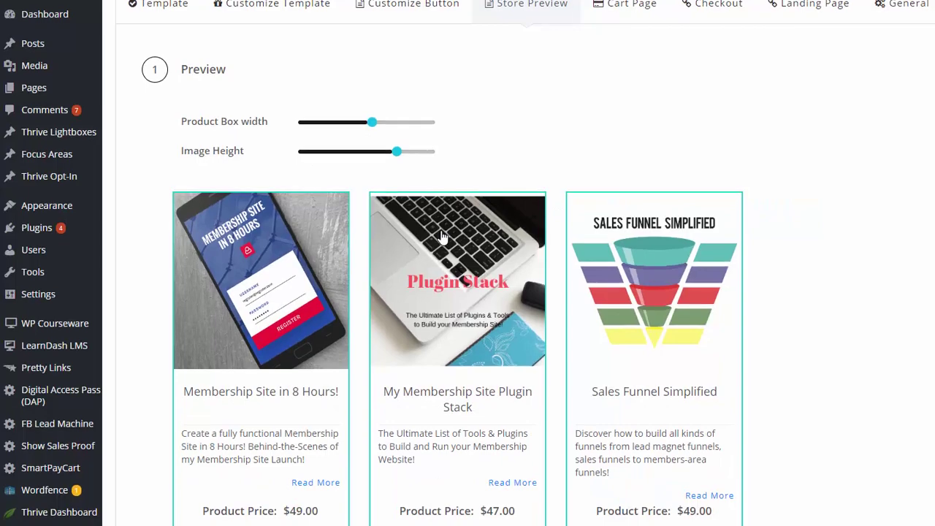
scroll(441, 237, down, 2)
scroll(358, 246, down, 2)
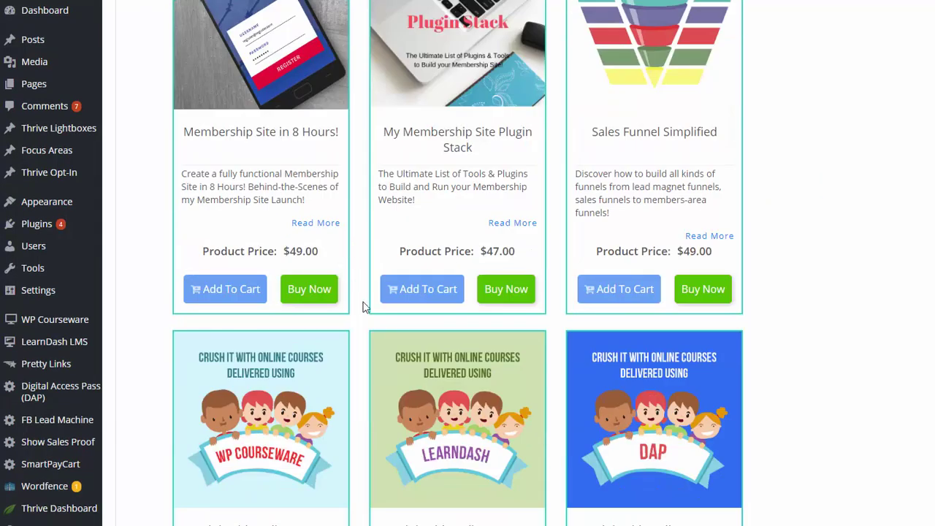
scroll(365, 307, down, 10)
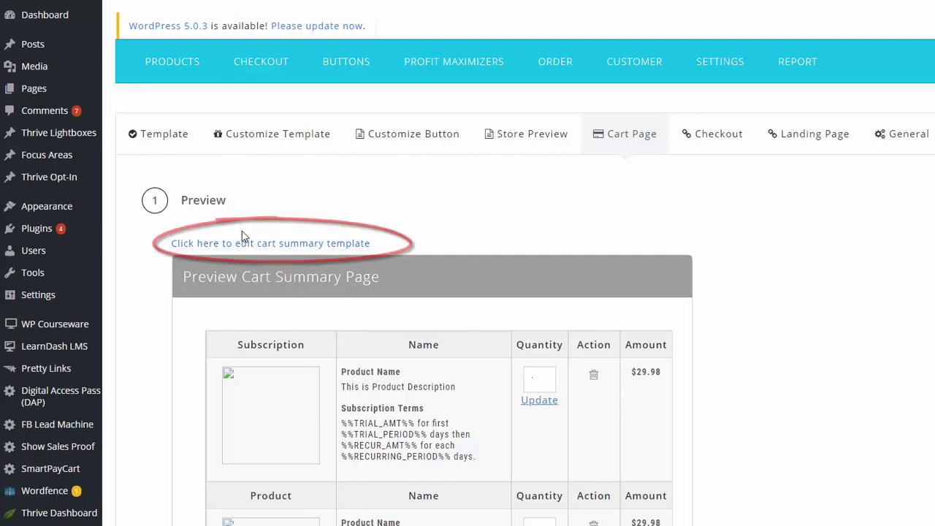
scroll(189, 314, down, 2)
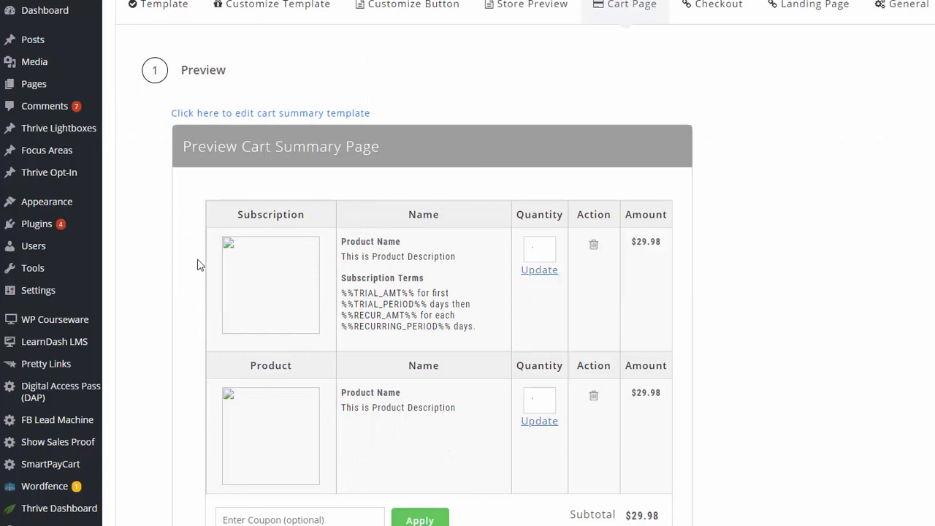
scroll(197, 265, down, 1)
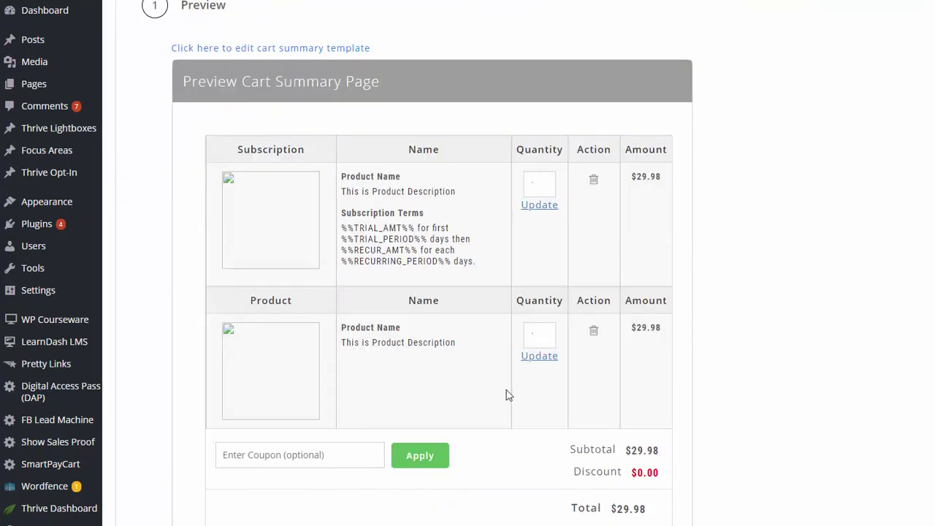
scroll(465, 471, down, 1)
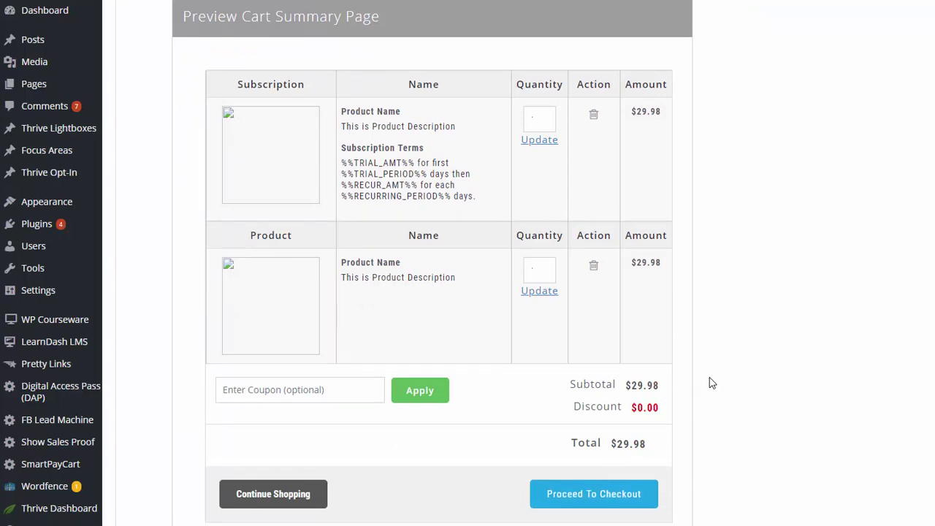
scroll(664, 355, down, 3)
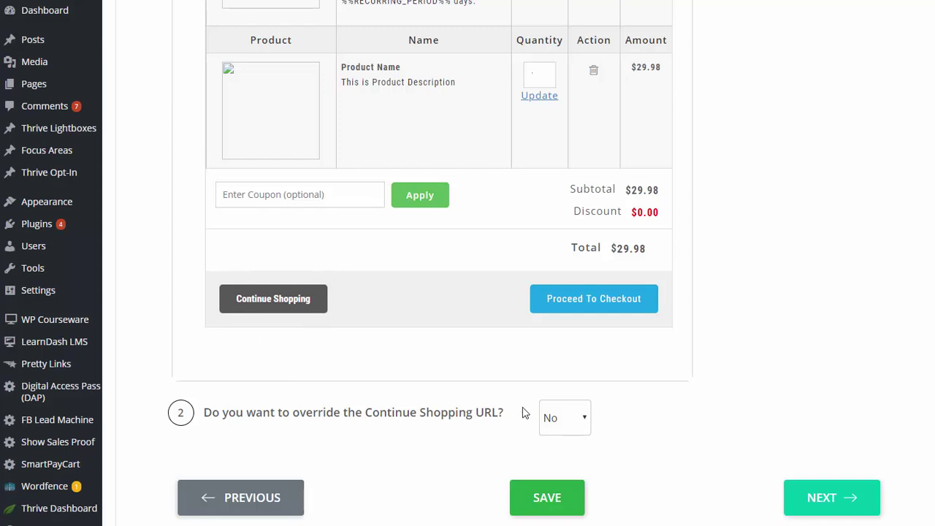
click(564, 425)
click(569, 466)
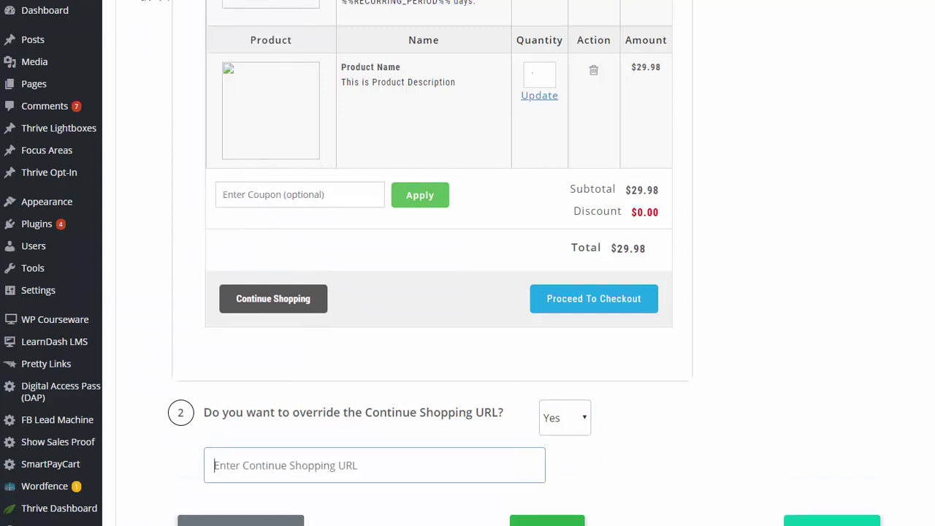
click(293, 466)
text(https://membershipsitelab.com/)
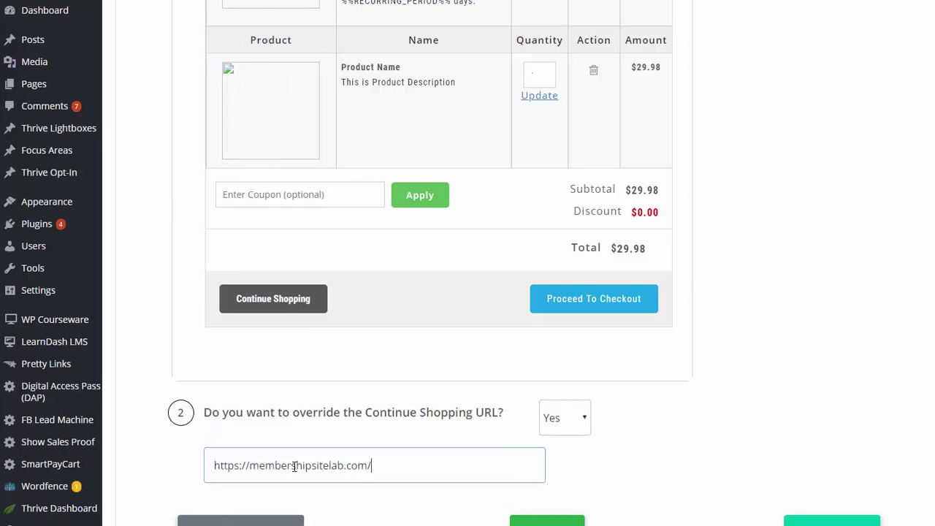
text(labstor)
text(e)
click(130, 470)
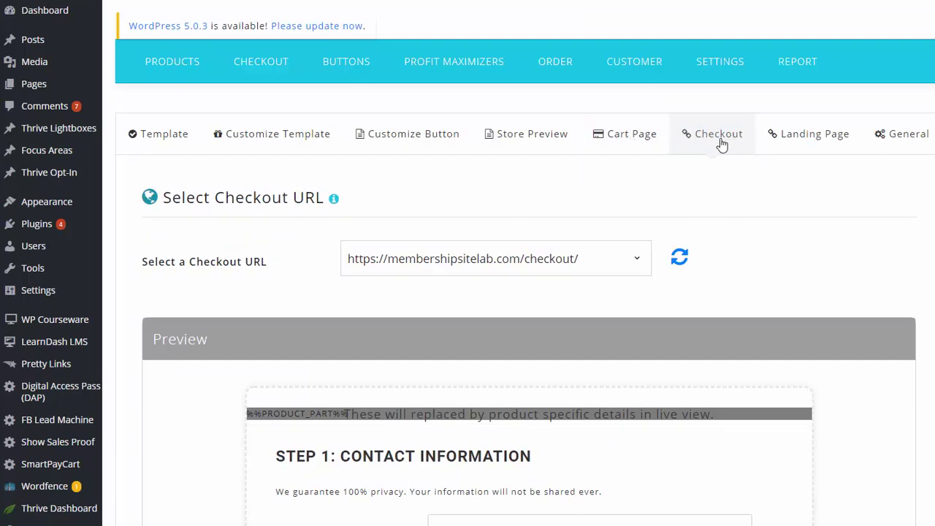
click(441, 258)
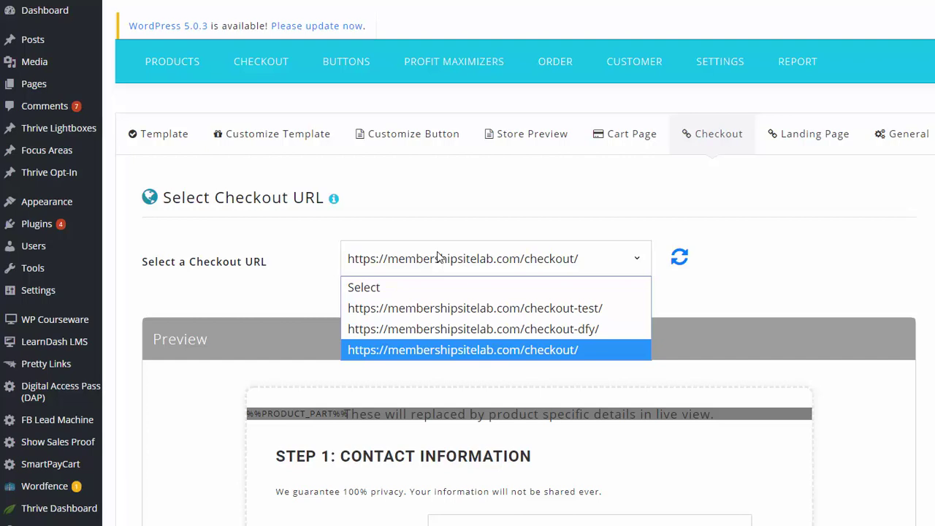
mouse_move(91, 466)
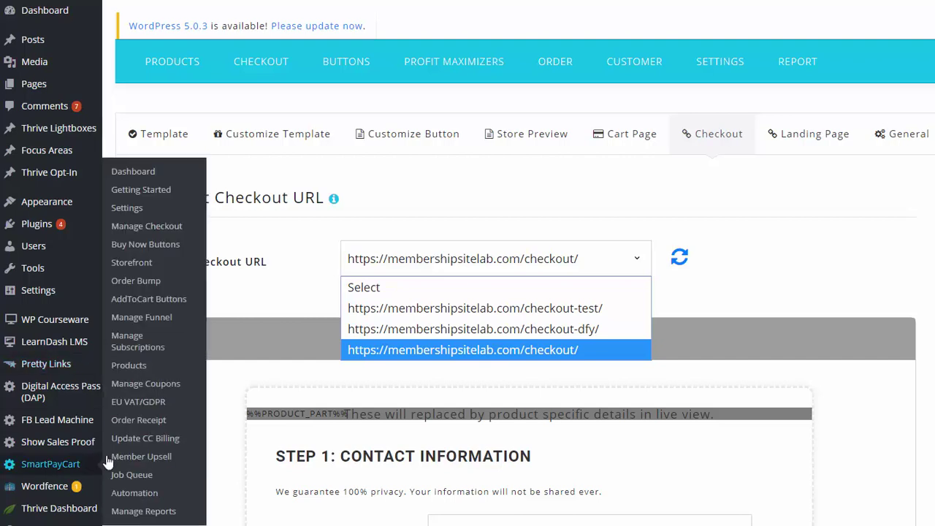
mouse_move(264, 64)
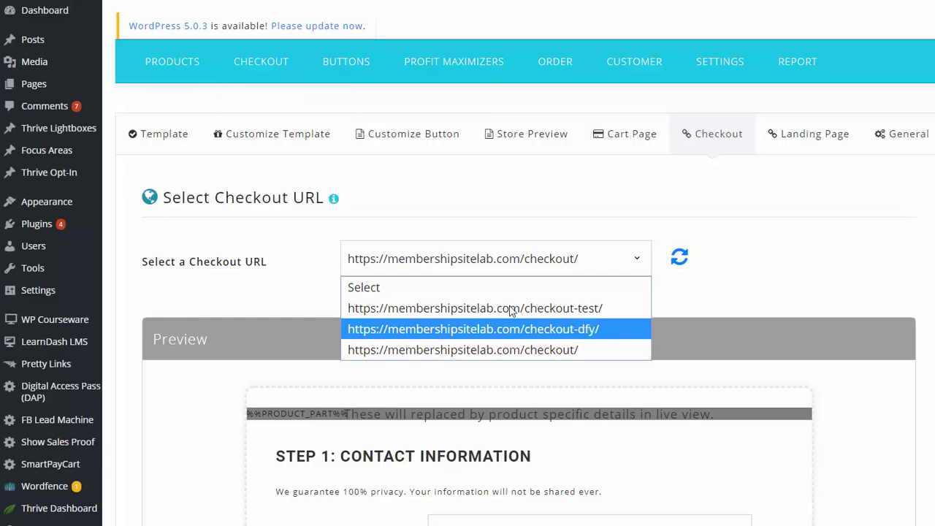
click(544, 350)
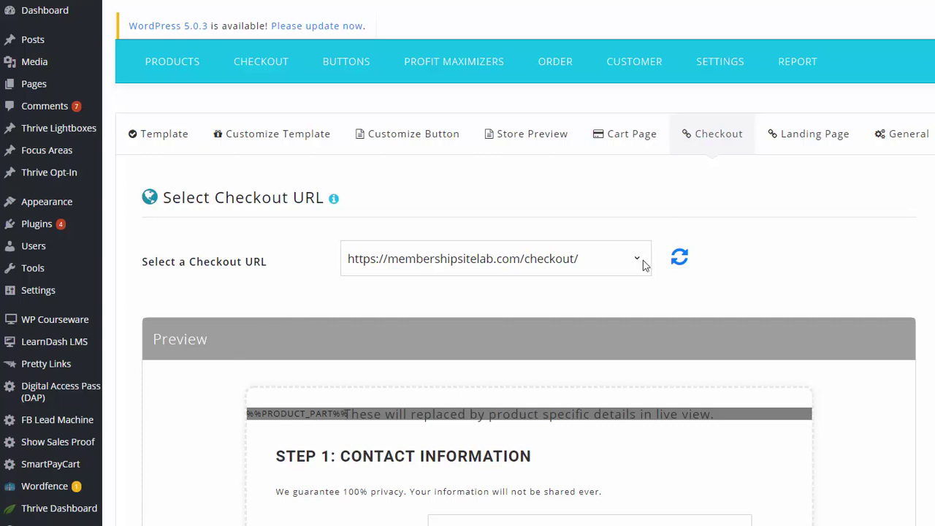
scroll(576, 295, down, 1)
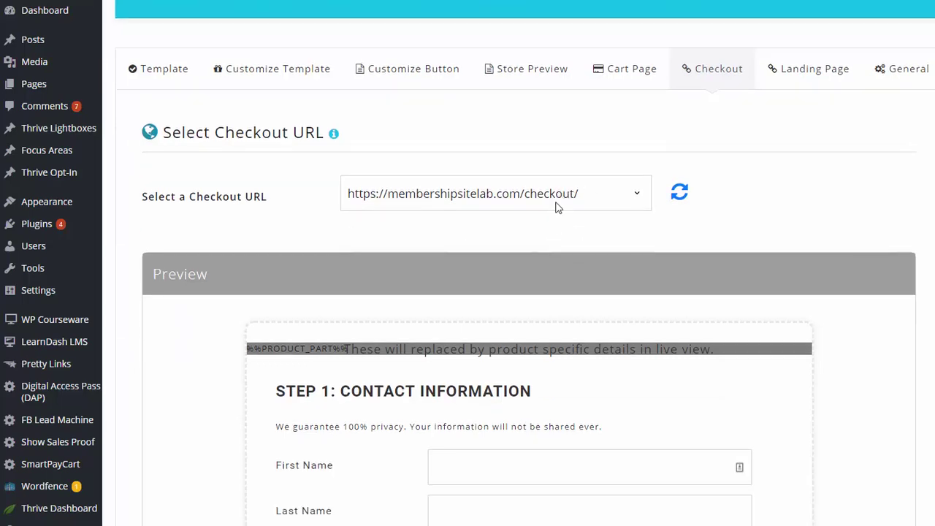
scroll(417, 344, down, 4)
scroll(379, 317, down, 10)
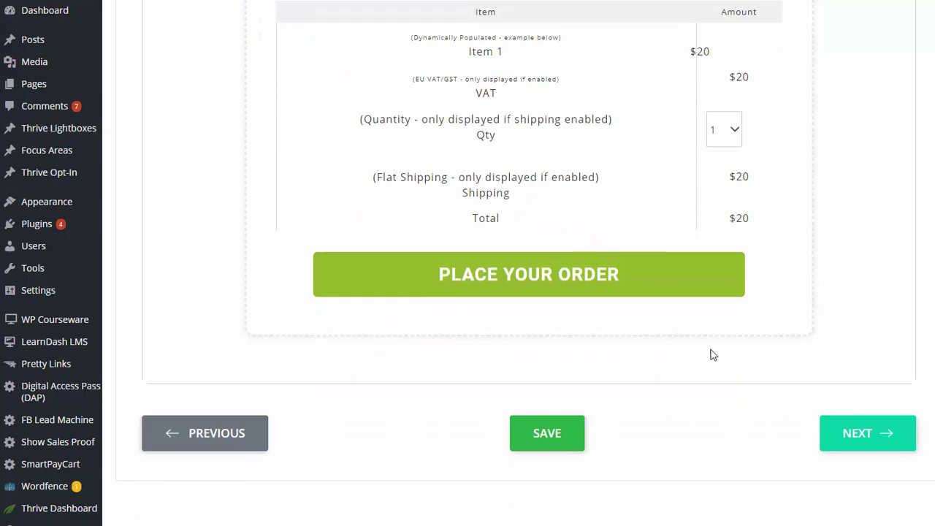
click(824, 430)
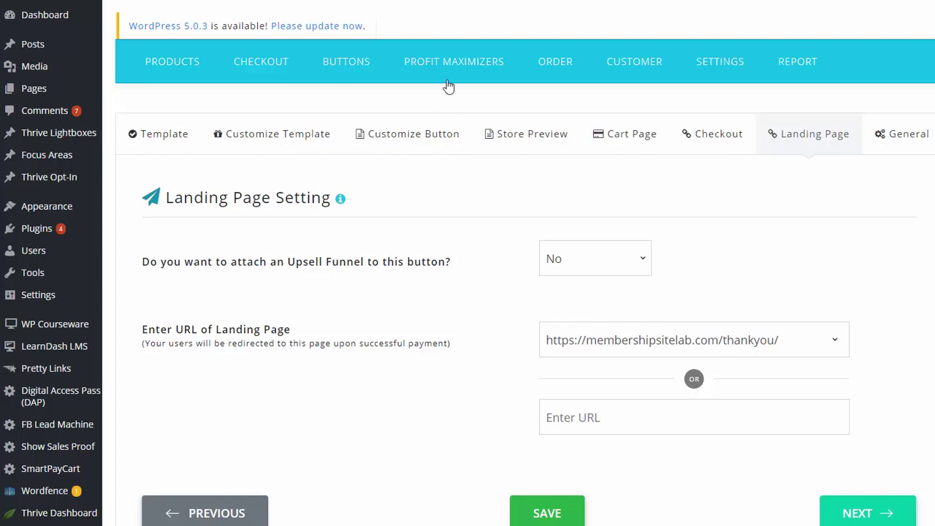
Step: Try attaching an upsell funnel in the landing page settings, refresh the funnel list, and set the option back to No
mouse_move(451, 74)
click(594, 259)
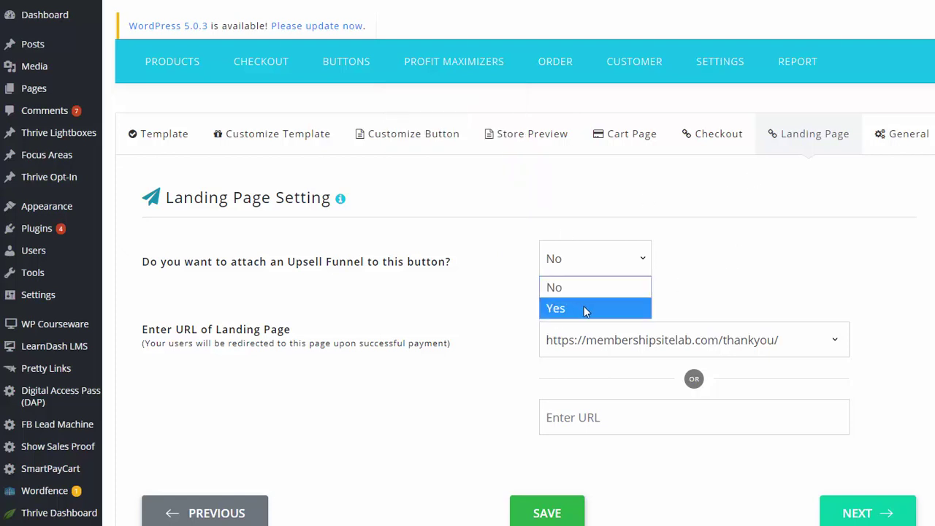
click(585, 309)
click(745, 335)
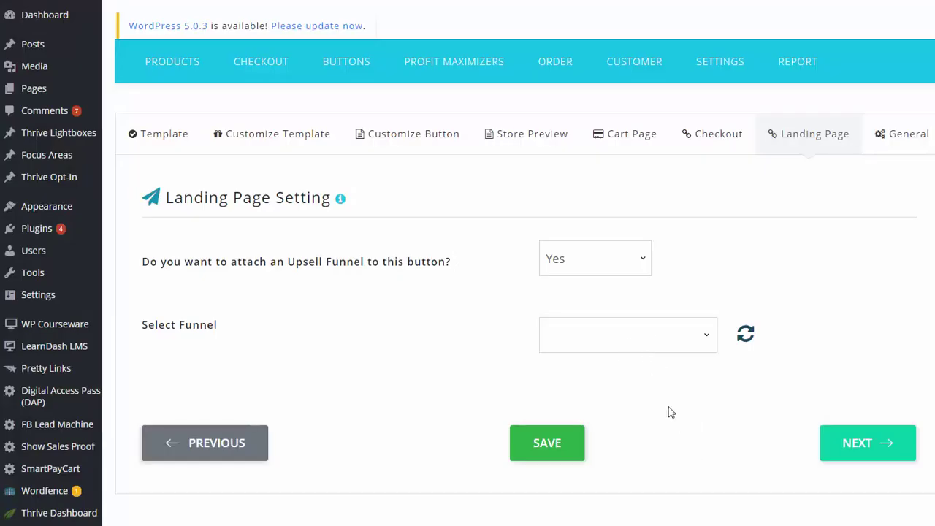
click(592, 254)
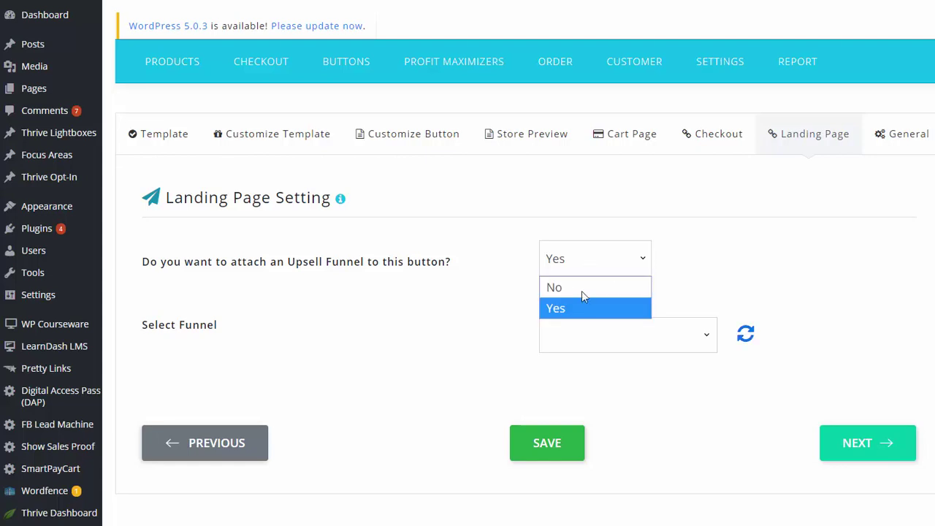
click(572, 287)
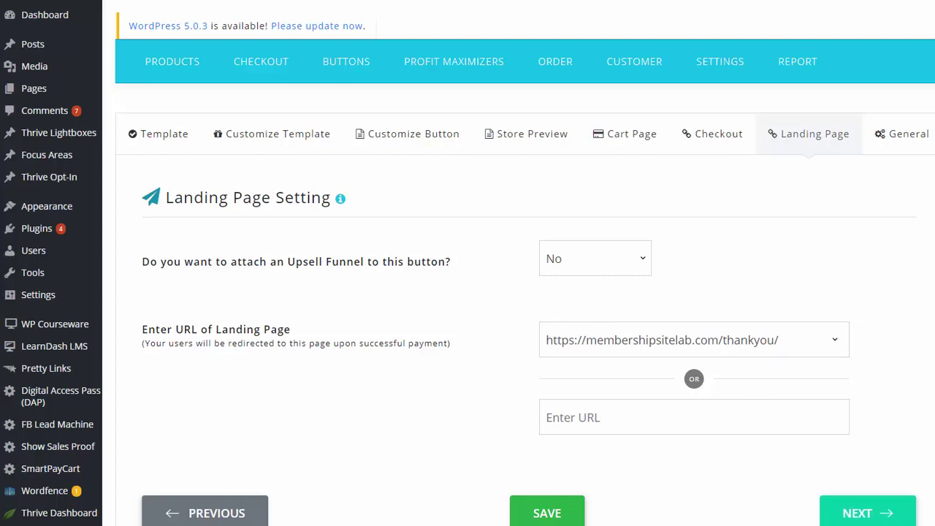
Step: Continue to the general settings, save the storefront, and select Live mode
click(888, 514)
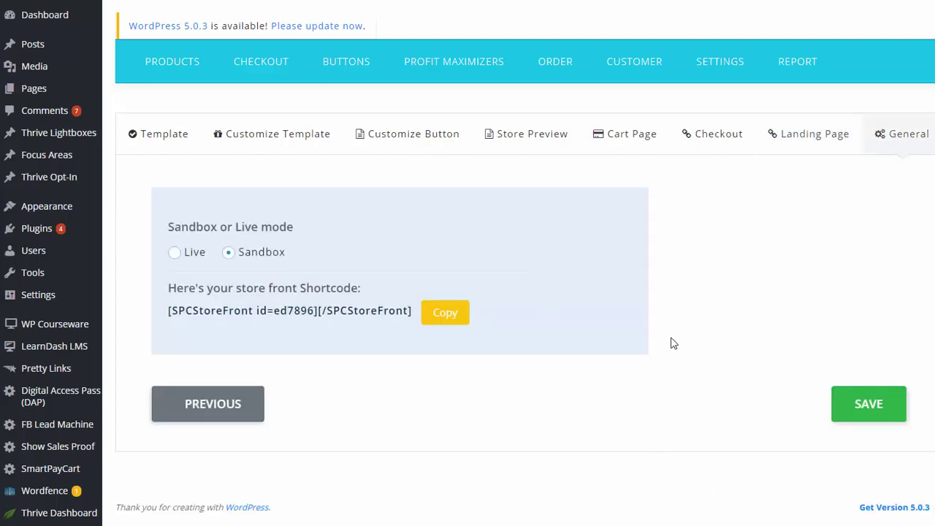
click(866, 413)
mouse_move(737, 64)
click(174, 252)
Step: Open the storefront management list and toggle the Sandbox setting of Lab Store
right_click(341, 168)
click(369, 176)
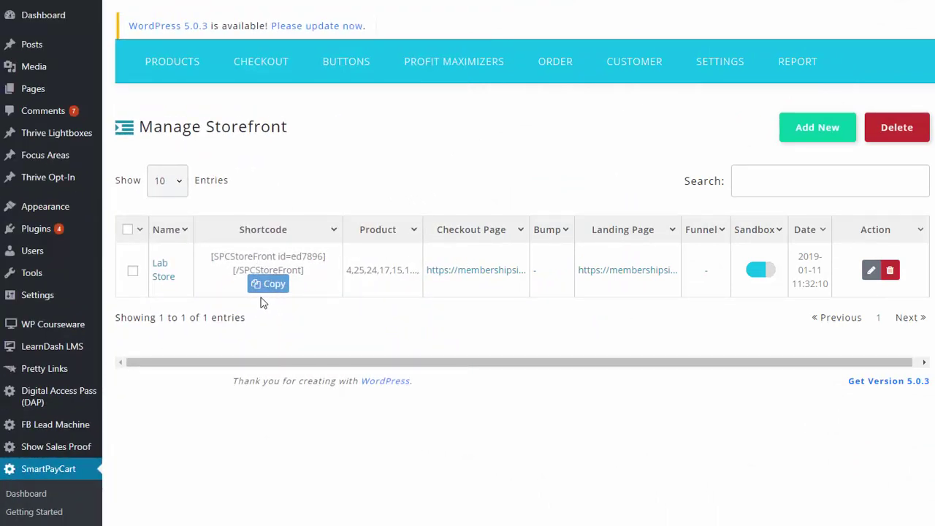
click(764, 274)
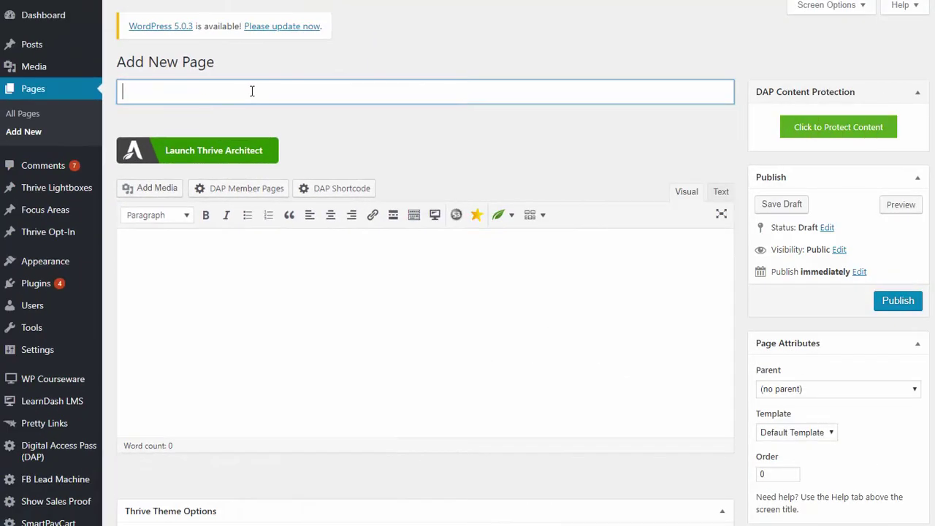
Step: Title the new page Lab Store and insert the shortcode [SPCStoreFront id=ed7896][/SPCStoreFront] as its content
text(Lab Store)
click(341, 294)
text([SPCStoreFront id=ed7896][/SPCStoreFront])
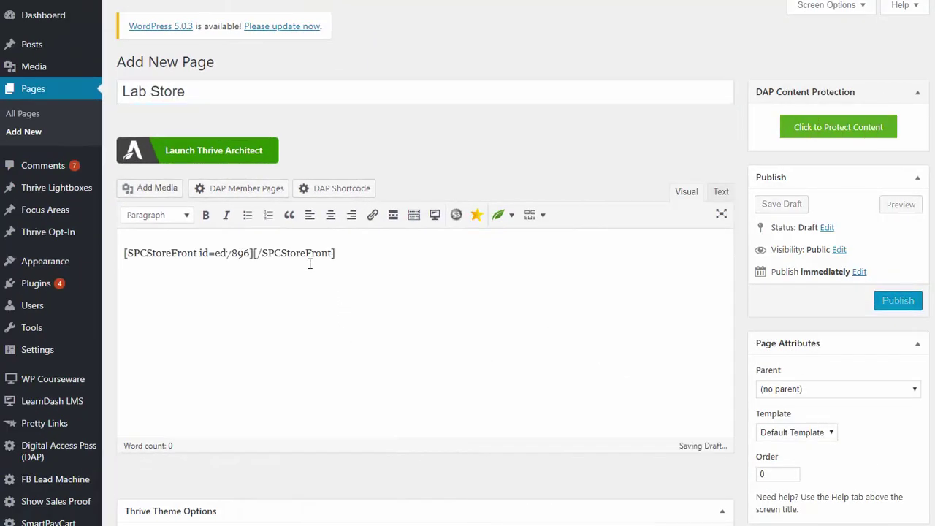
Step: Set the new page's template to Full Width
click(796, 432)
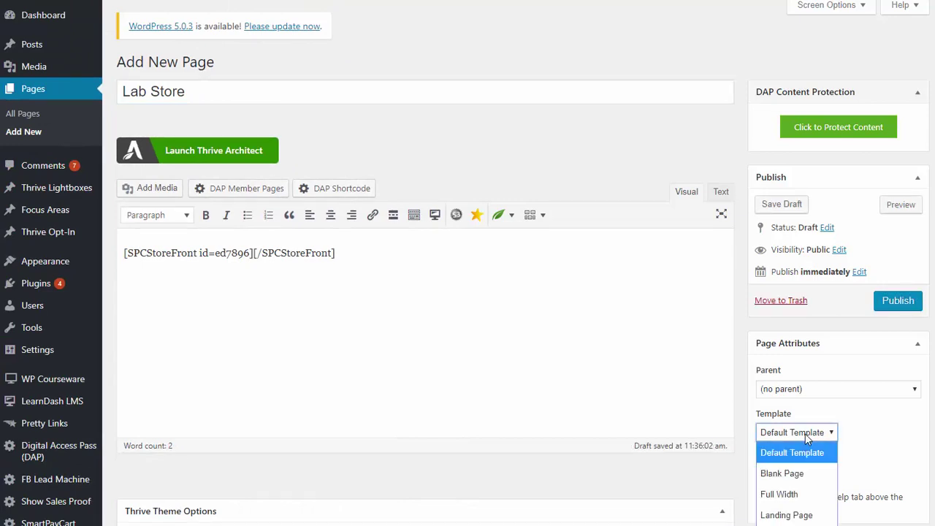
click(864, 367)
key(Down)
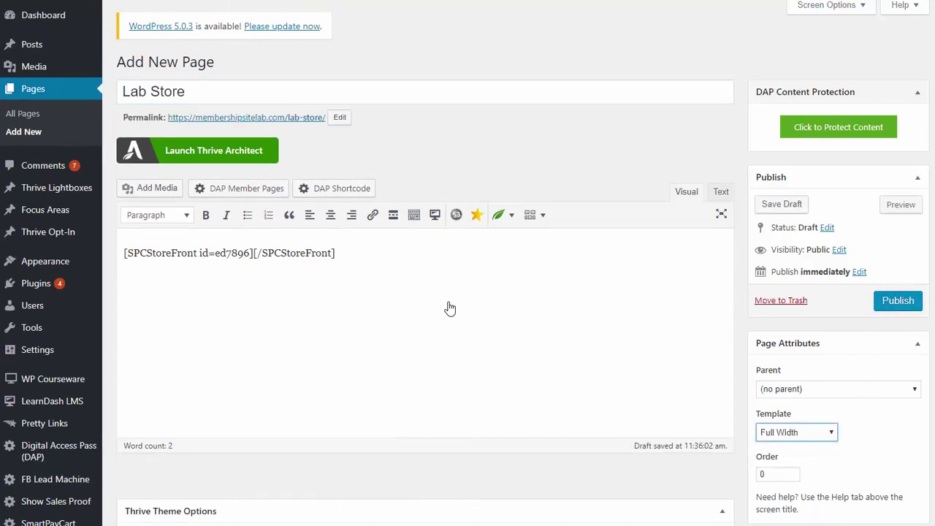
Step: Publish the Lab Store page and open its permalink separately to view the live storefront
key(Return)
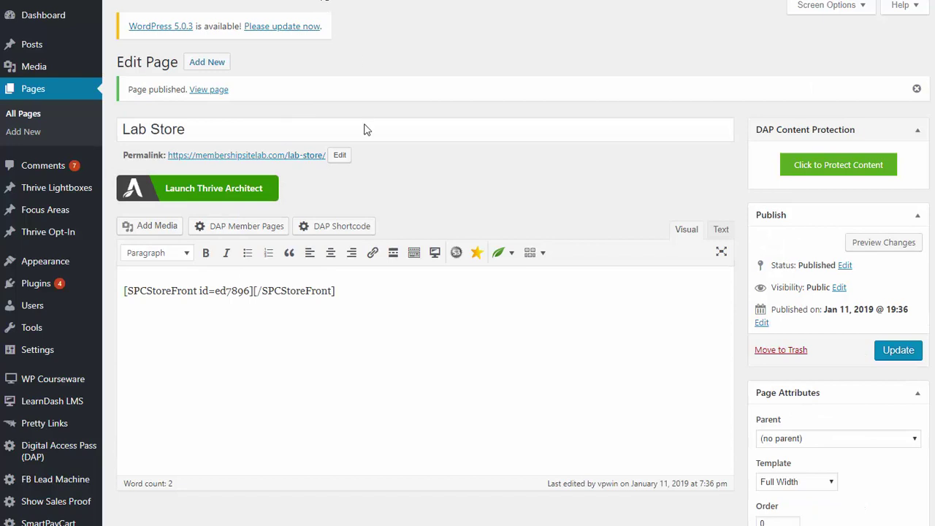
right_click(305, 159)
click(336, 165)
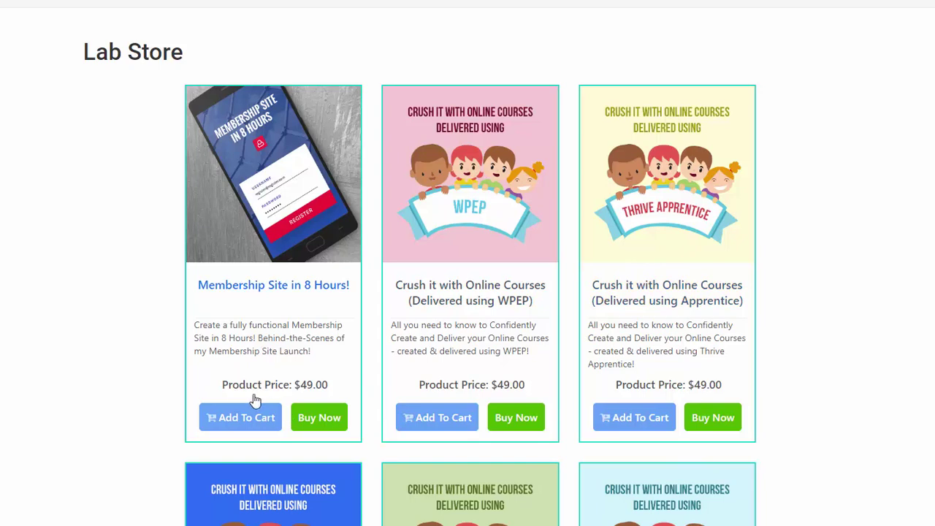
Step: Look through the storefront's products, add Membership Site in 8 Hours! to the cart and proceed to checkout
scroll(329, 376, down, 8)
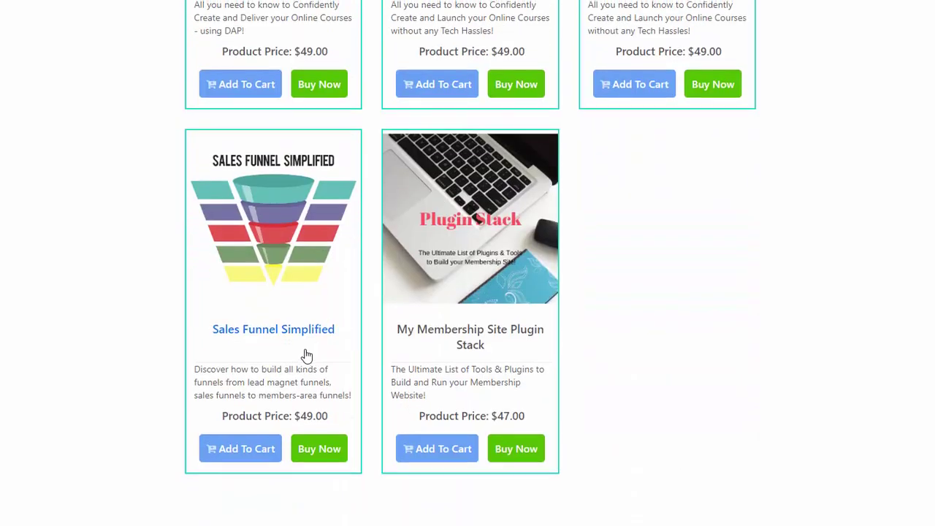
scroll(306, 355, up, 10)
click(253, 417)
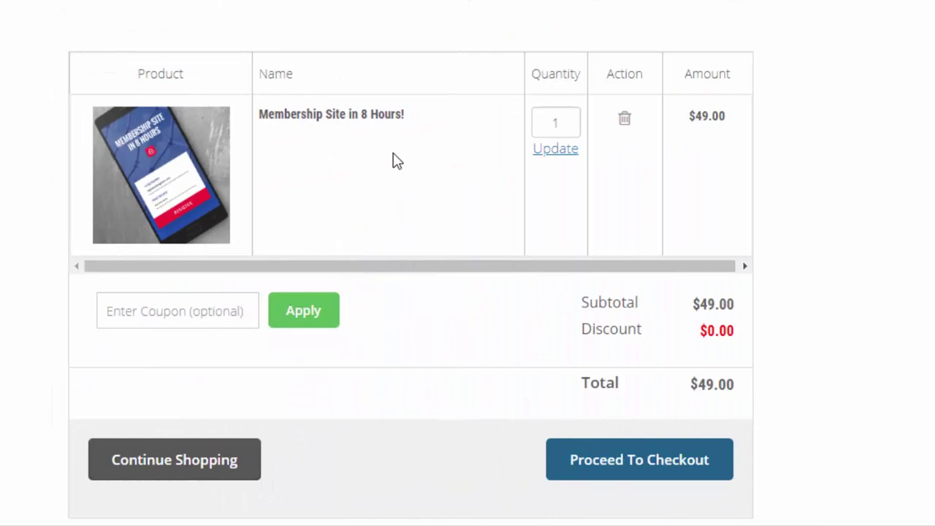
click(651, 477)
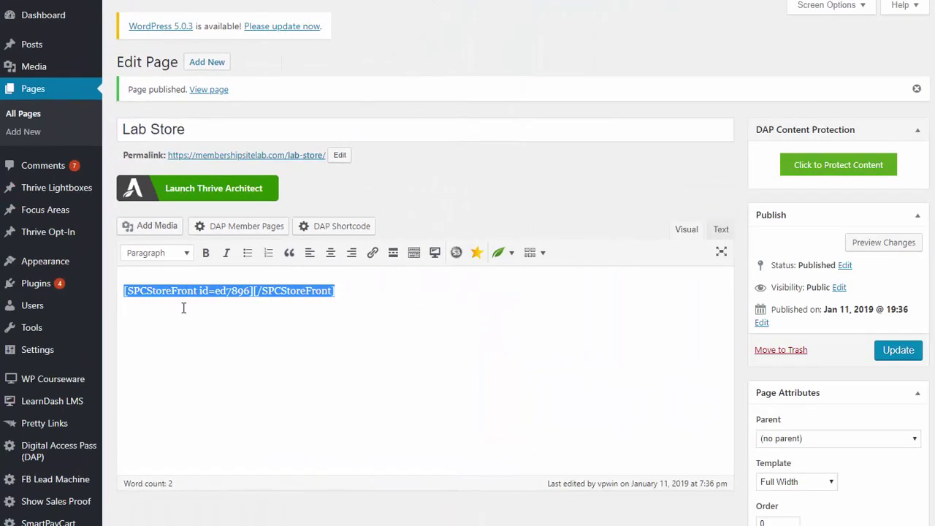
Step: Delete the storefront shortcode from the Lab Store page's content and update the page
key(BackSpace)
click(899, 350)
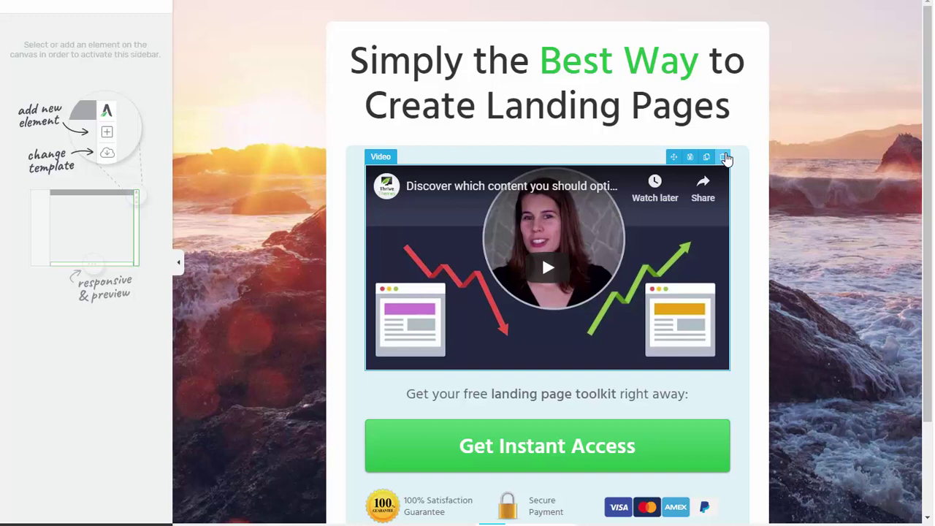
Step: Remove the video, button and guarantee badges from the landing page and set the section's content maximum width to 1128 px
click(721, 157)
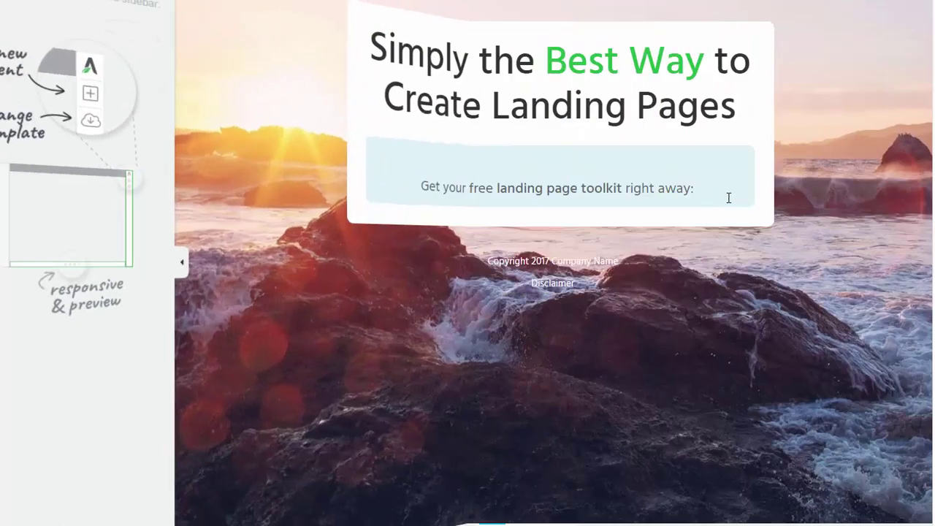
click(290, 144)
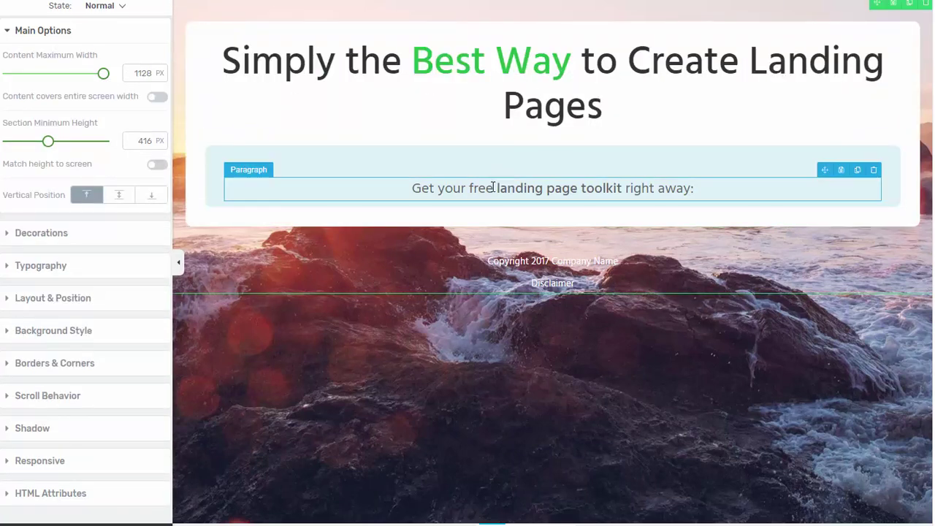
Step: Replace the paragraph with [SPCStoreFront id=ed7896][/SPCStoreFront], reword the heading as Simply the Best Way to Create Store Pages at 50 px, and save
click(488, 184)
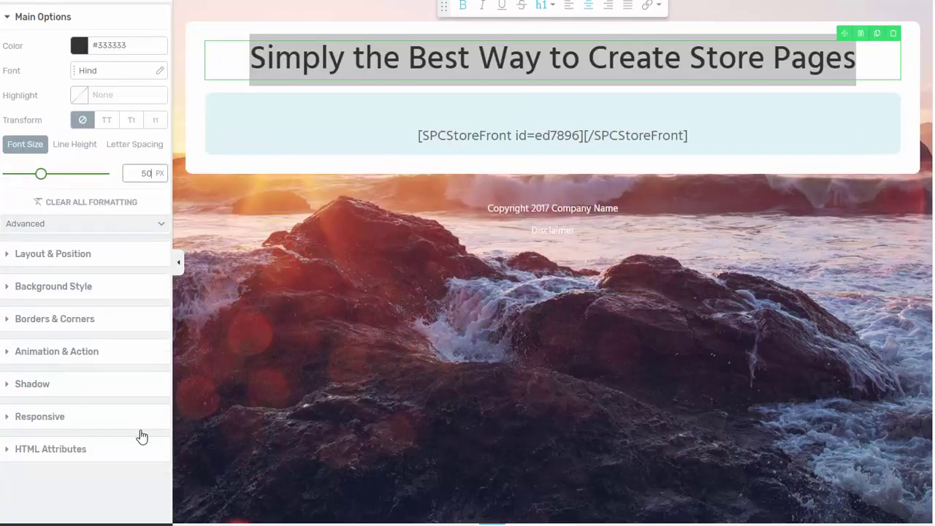
key(ctrl+s)
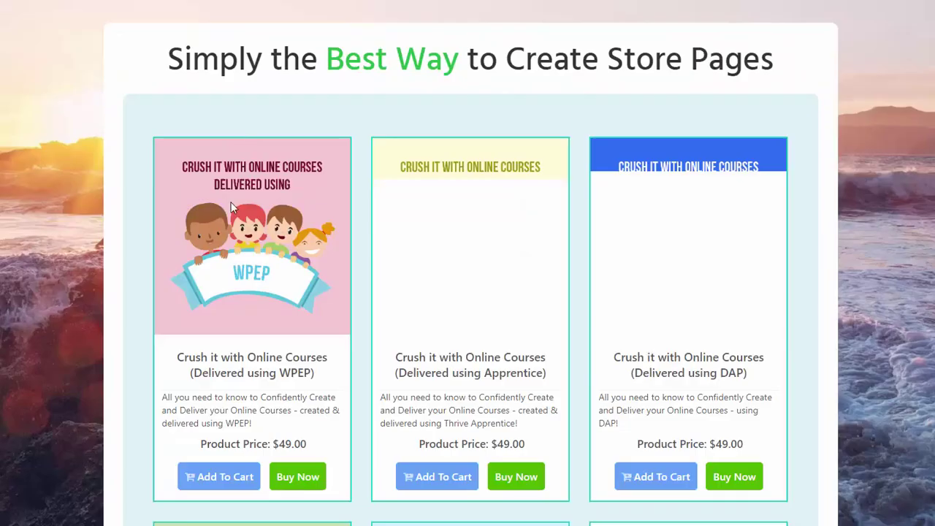
Step: Examine the product layout of the storefront on the finished landing page from the first row through the last
scroll(160, 358, down, 2)
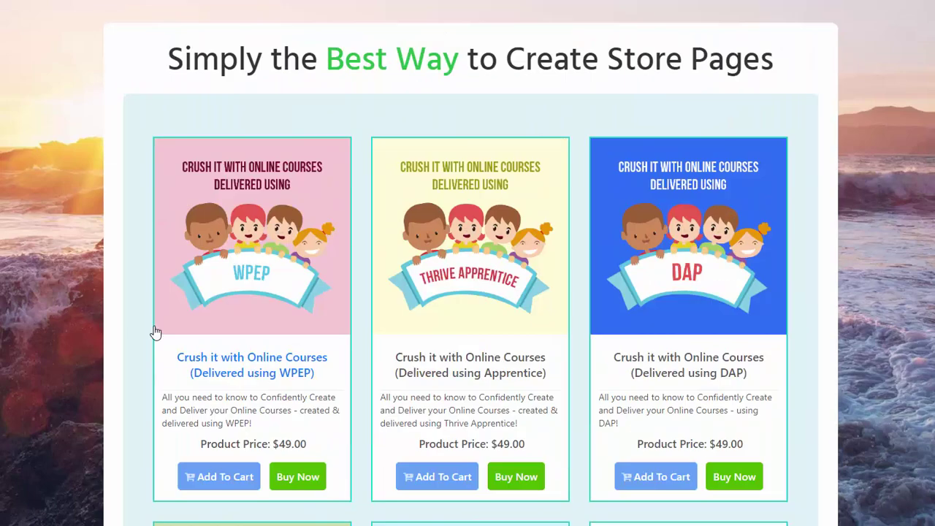
scroll(140, 328, down, 6)
scroll(140, 325, down, 4)
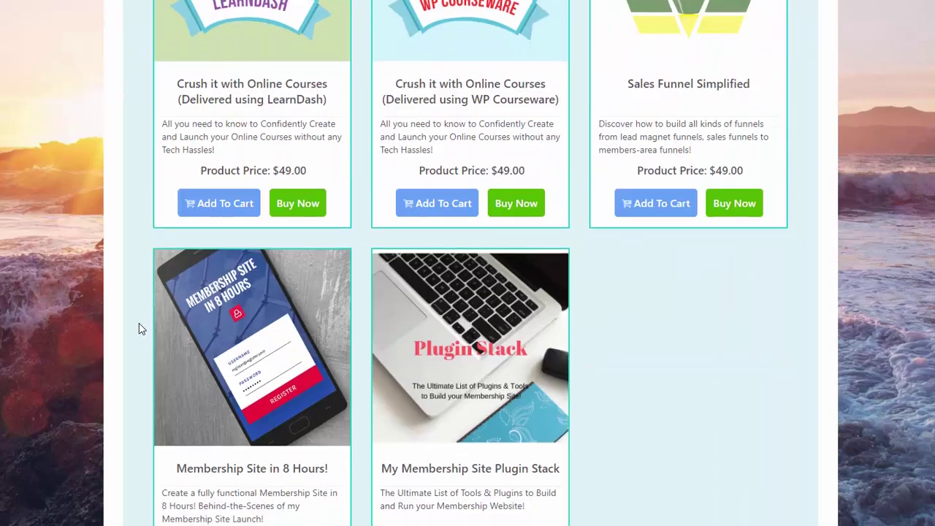
scroll(139, 326, up, 6)
scroll(139, 318, up, 5)
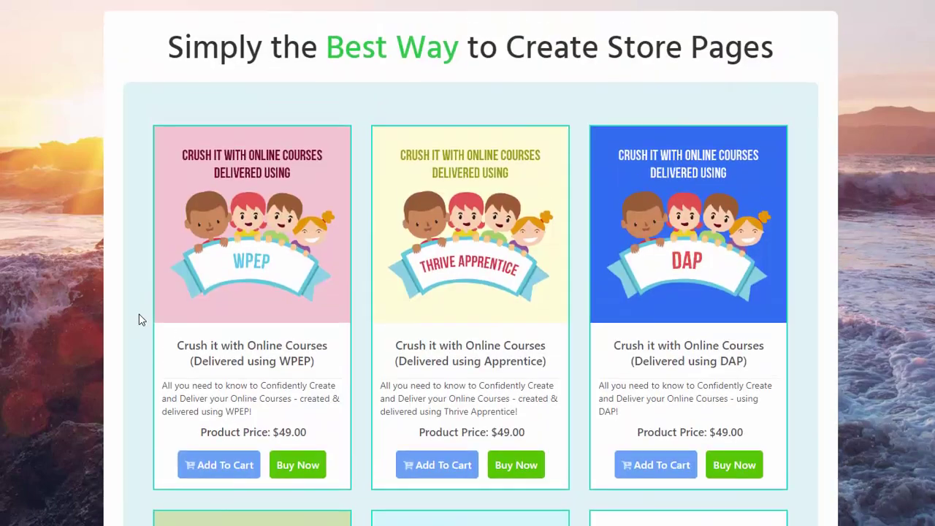